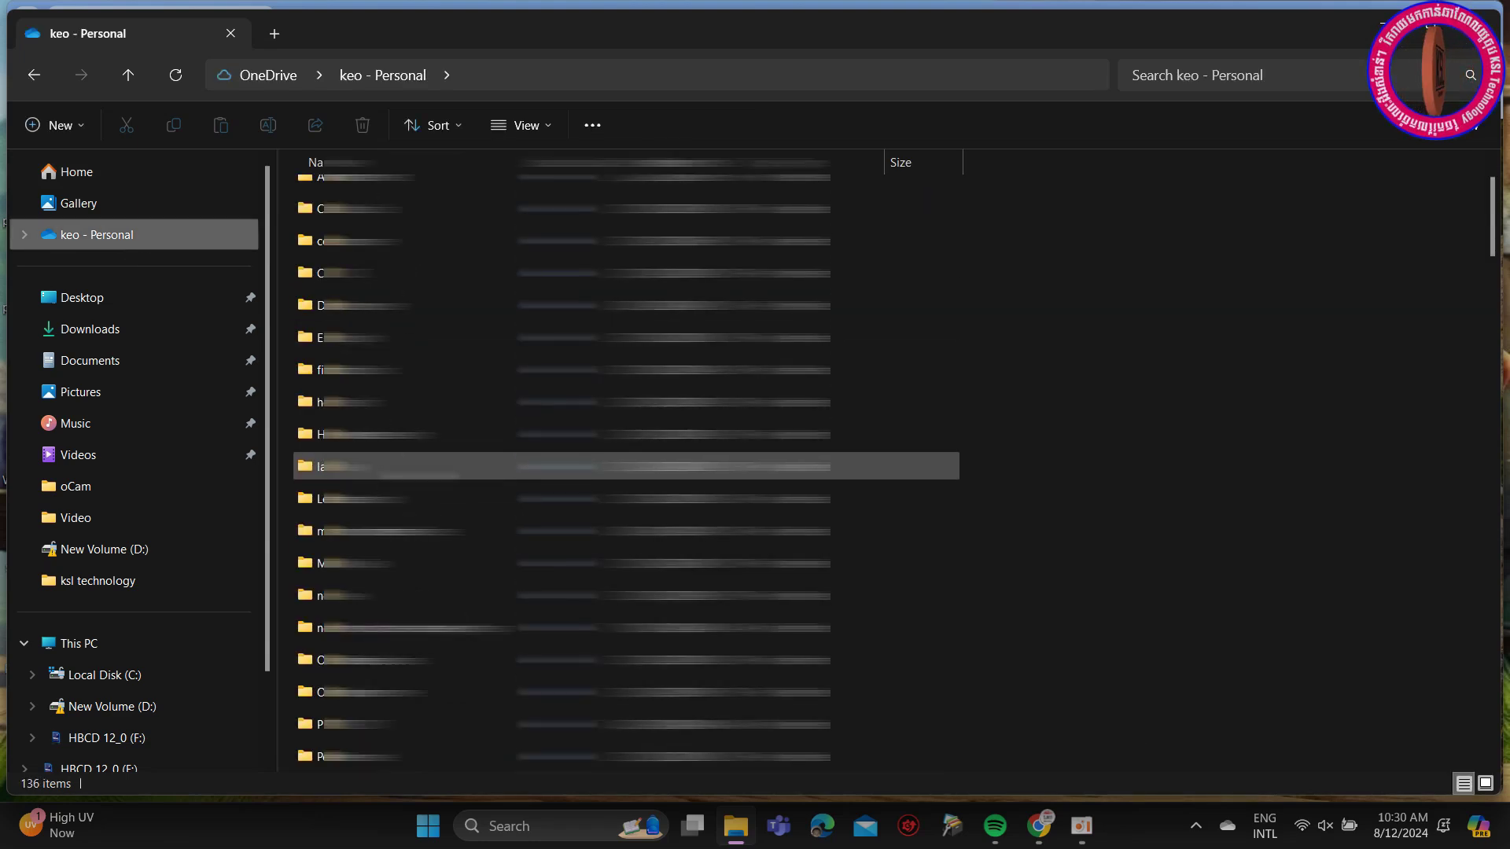
scroll(614, 488, down, 6)
scroll(613, 472, down, 3)
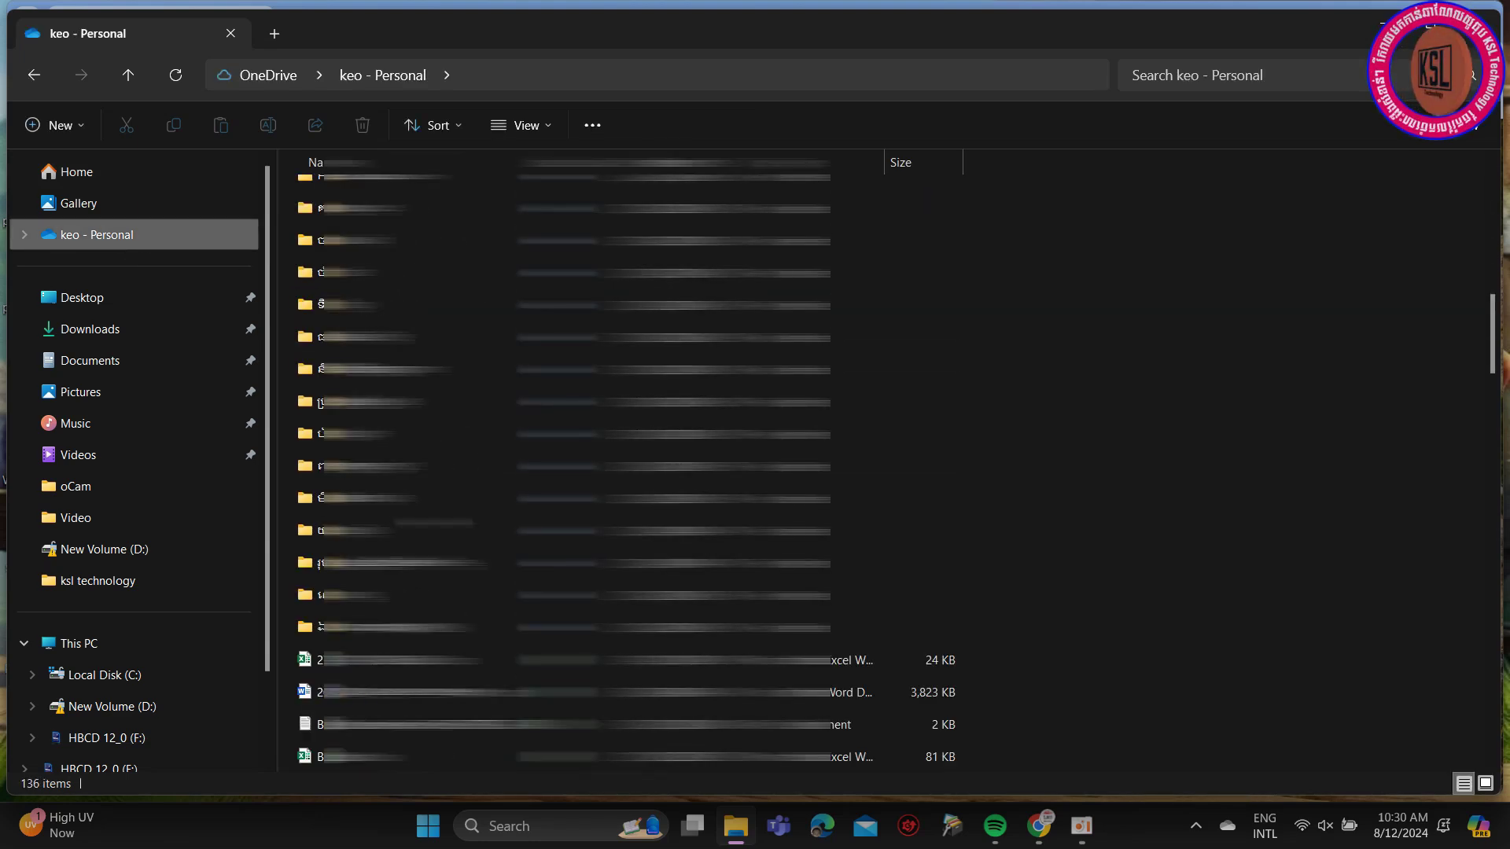
scroll(613, 472, up, 4)
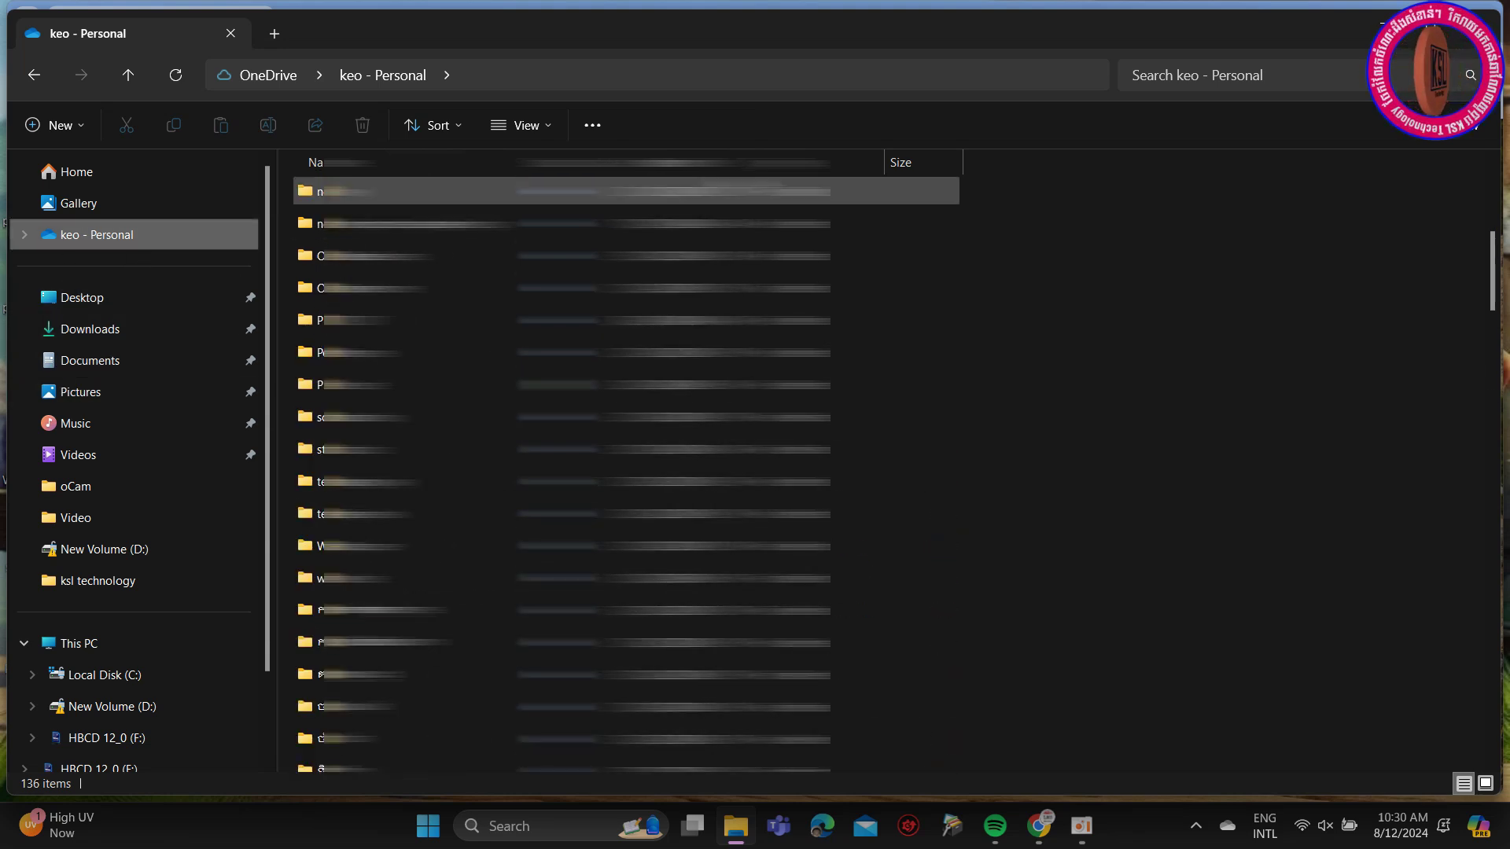
- Minimize the OneDrive folder window, switch to Chrome and search Google for "google file stream"
click(1384, 22)
click(456, 442)
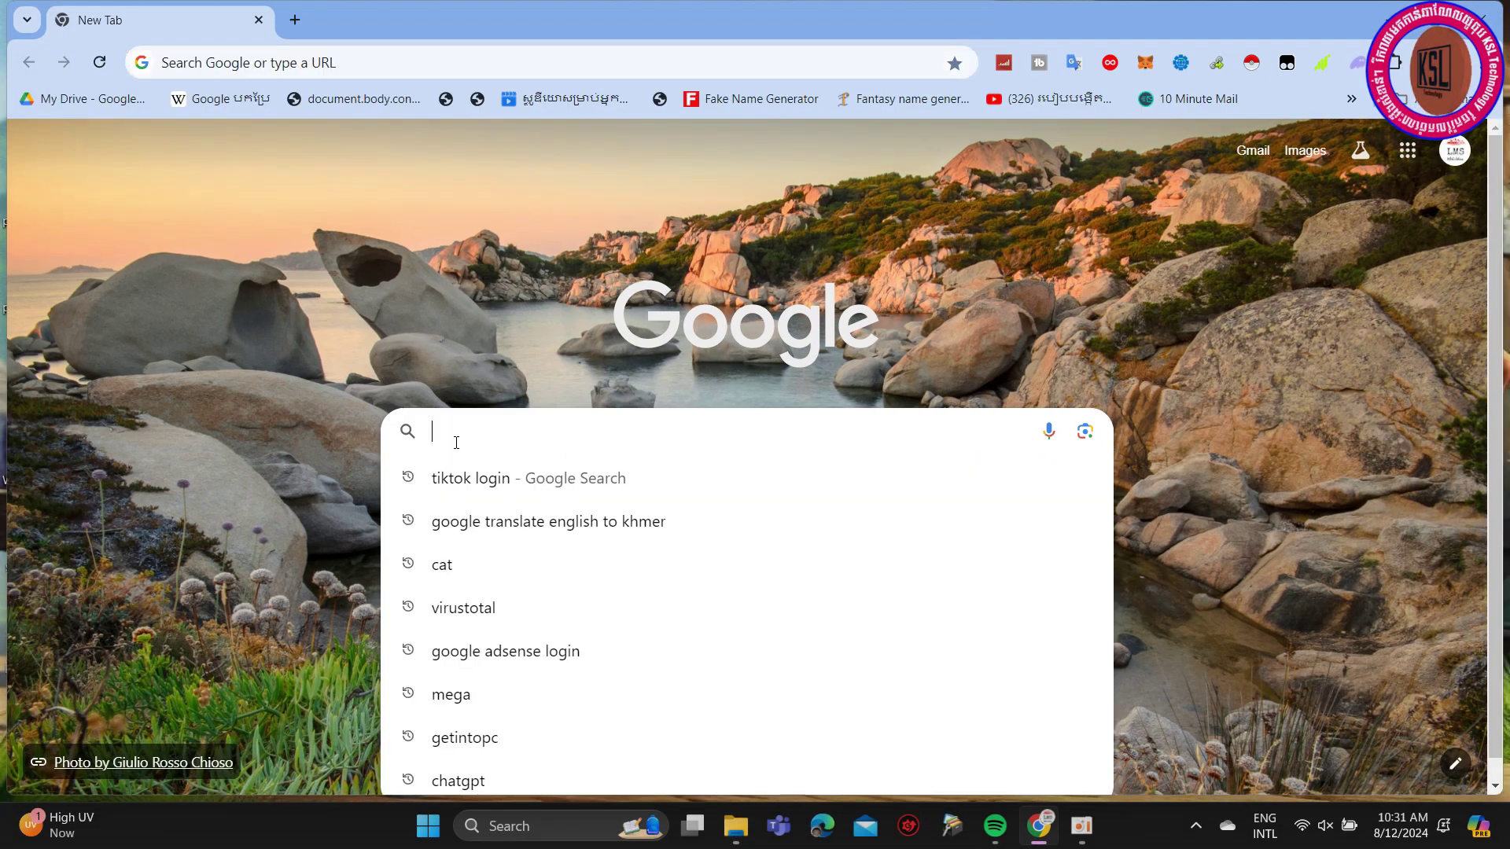
text(google)
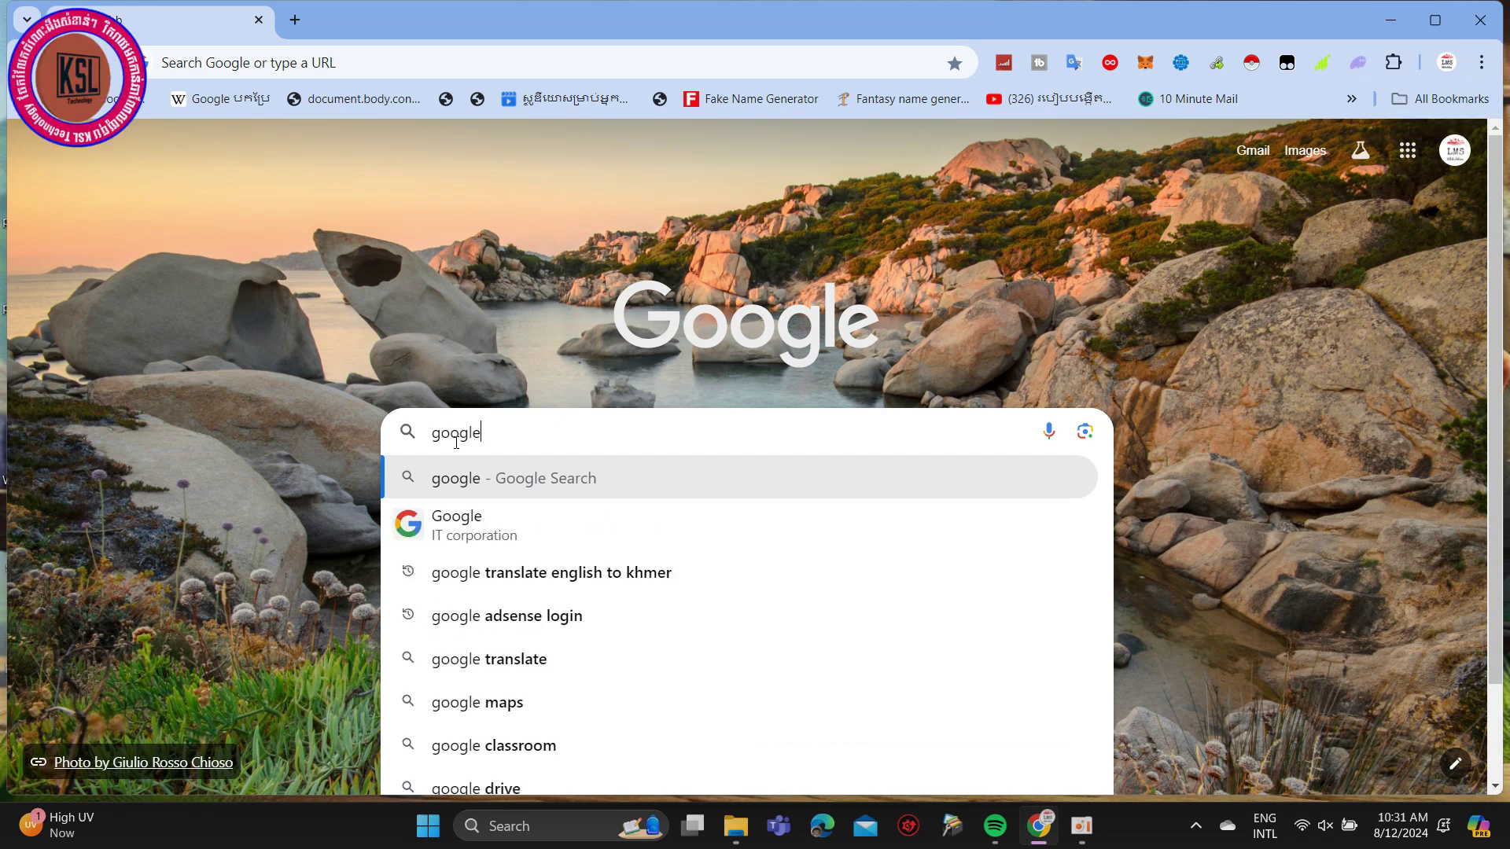
text( fi)
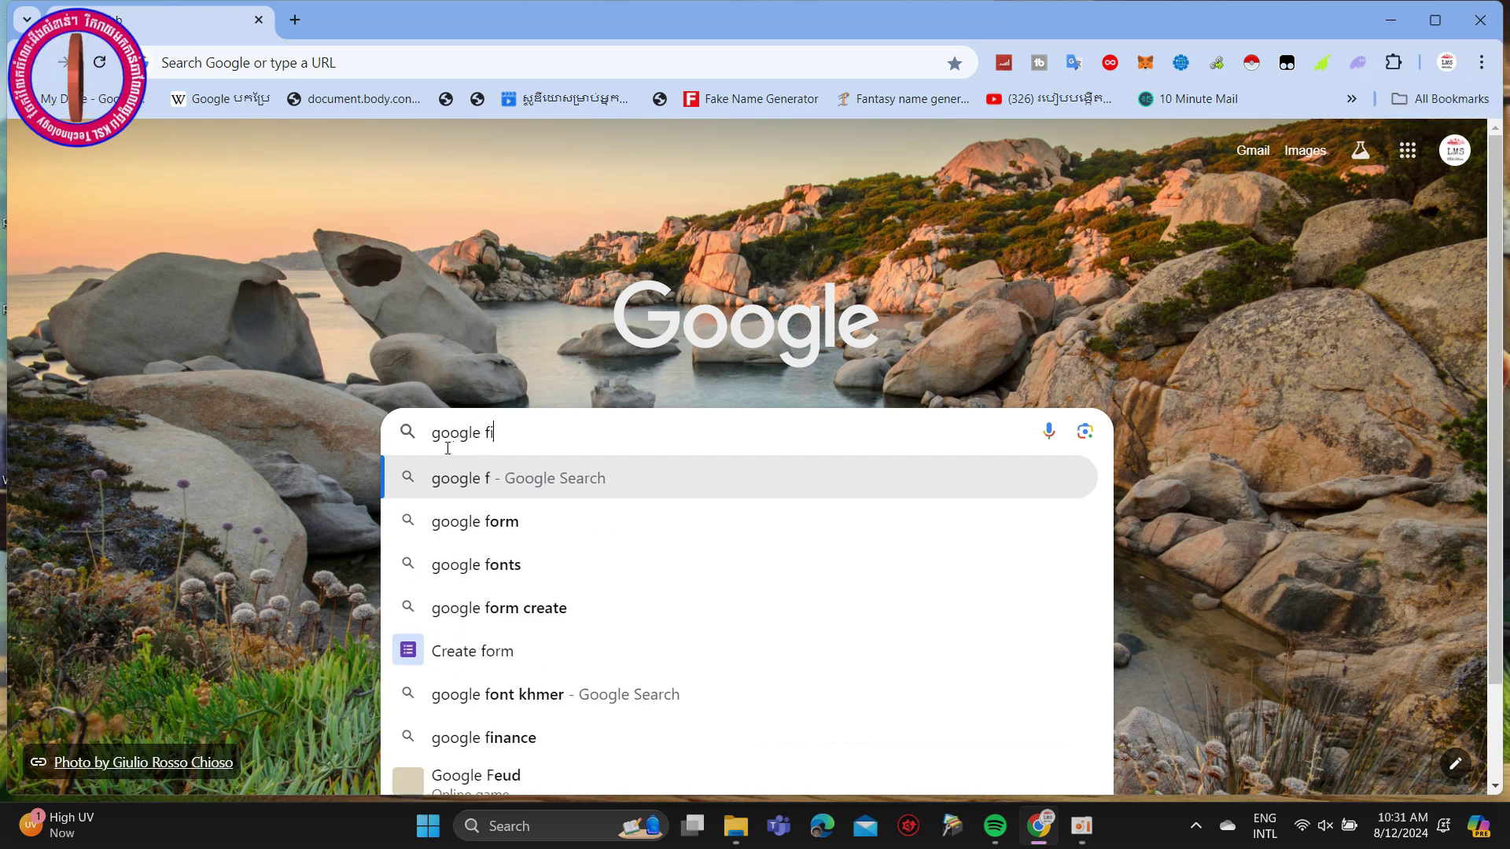
text(le s)
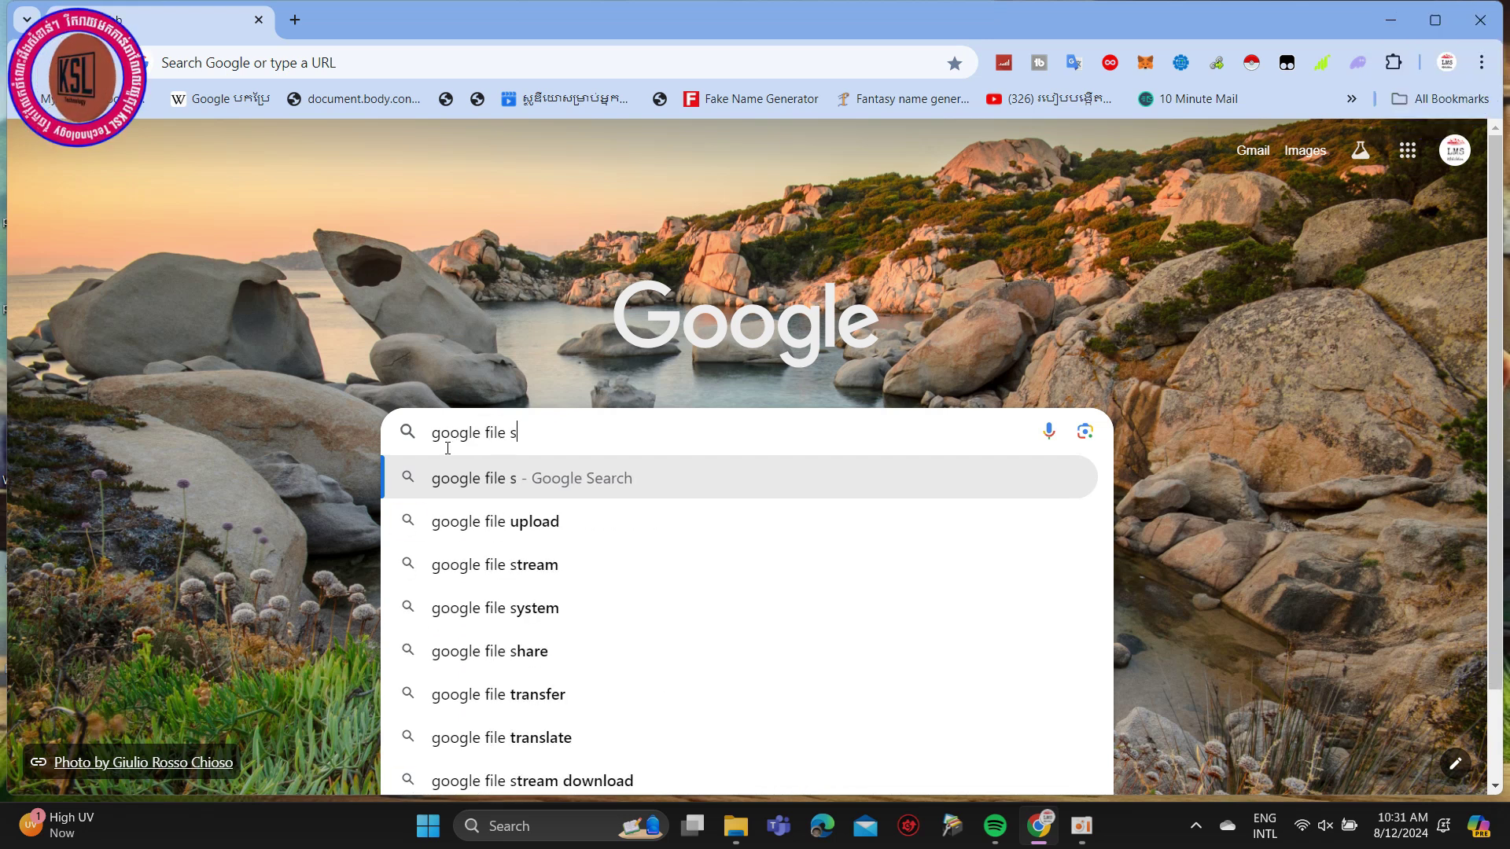
text(tream)
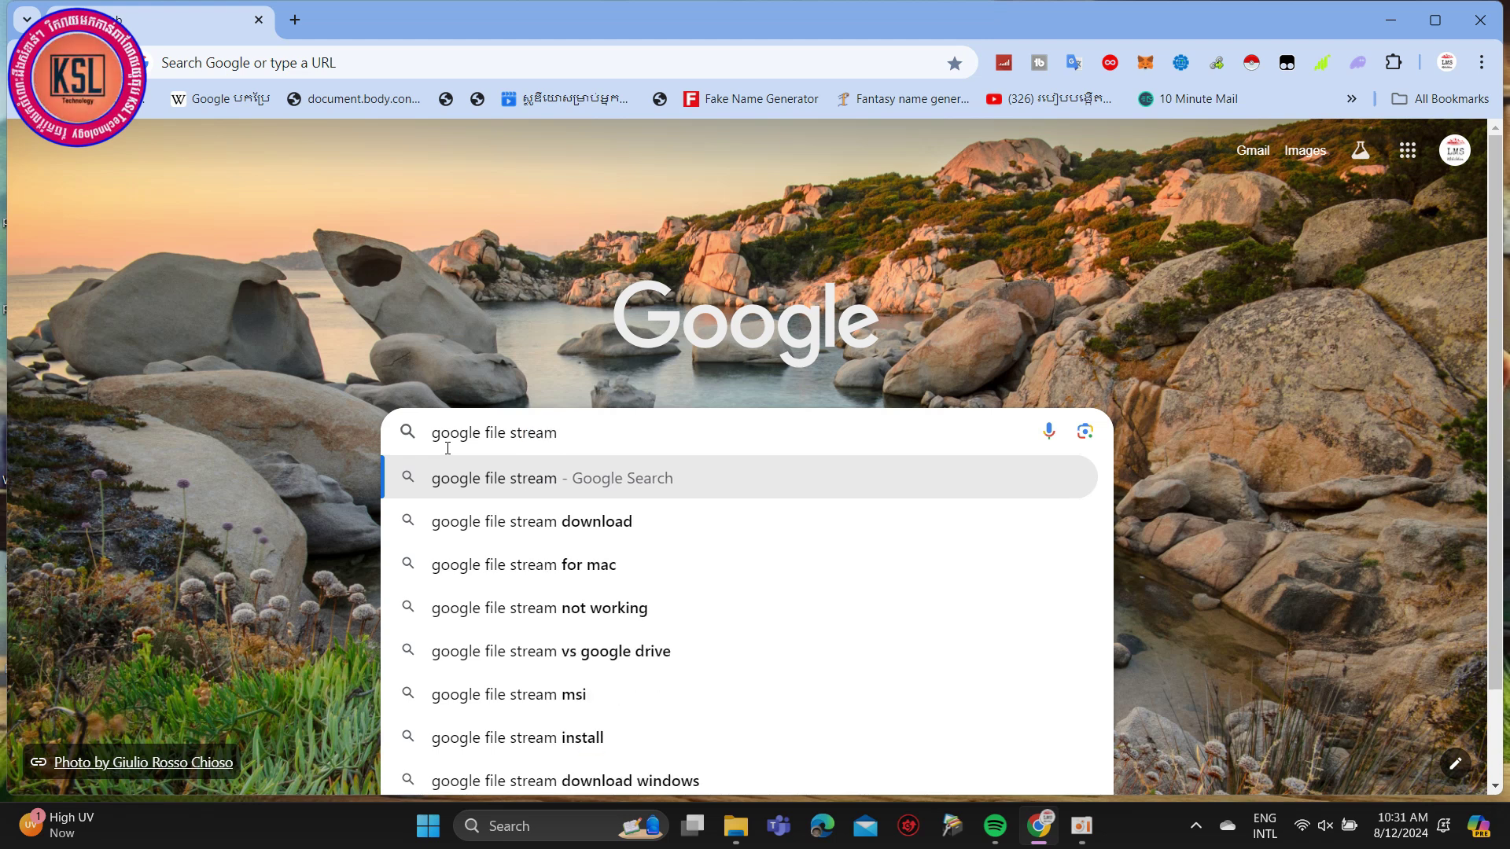
key(Return)
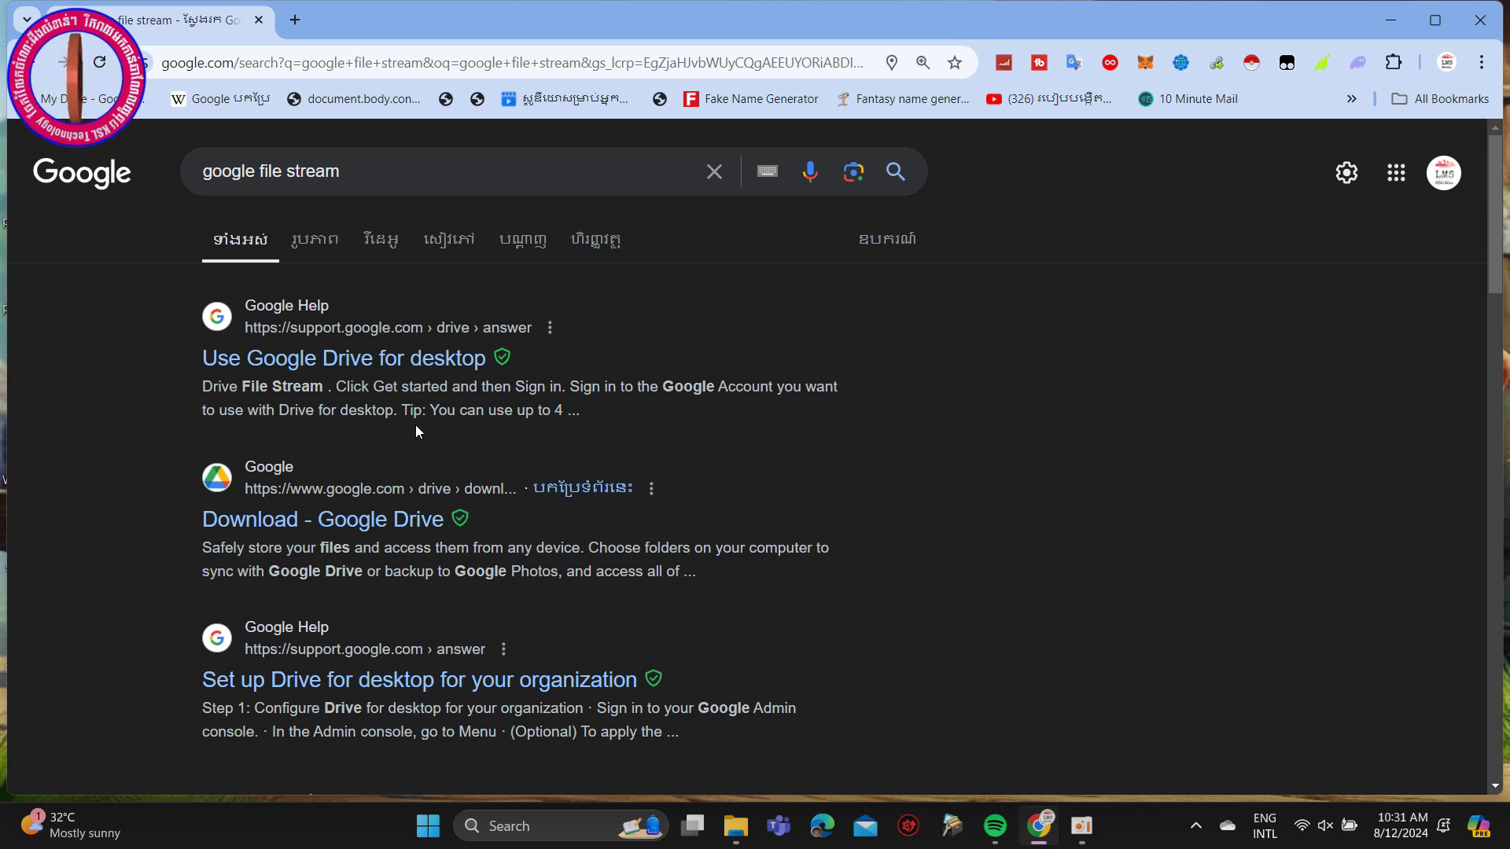
- Open the "Use Google Drive for desktop" help article and expand its instructions for installing and setting up on Windows
click(349, 360)
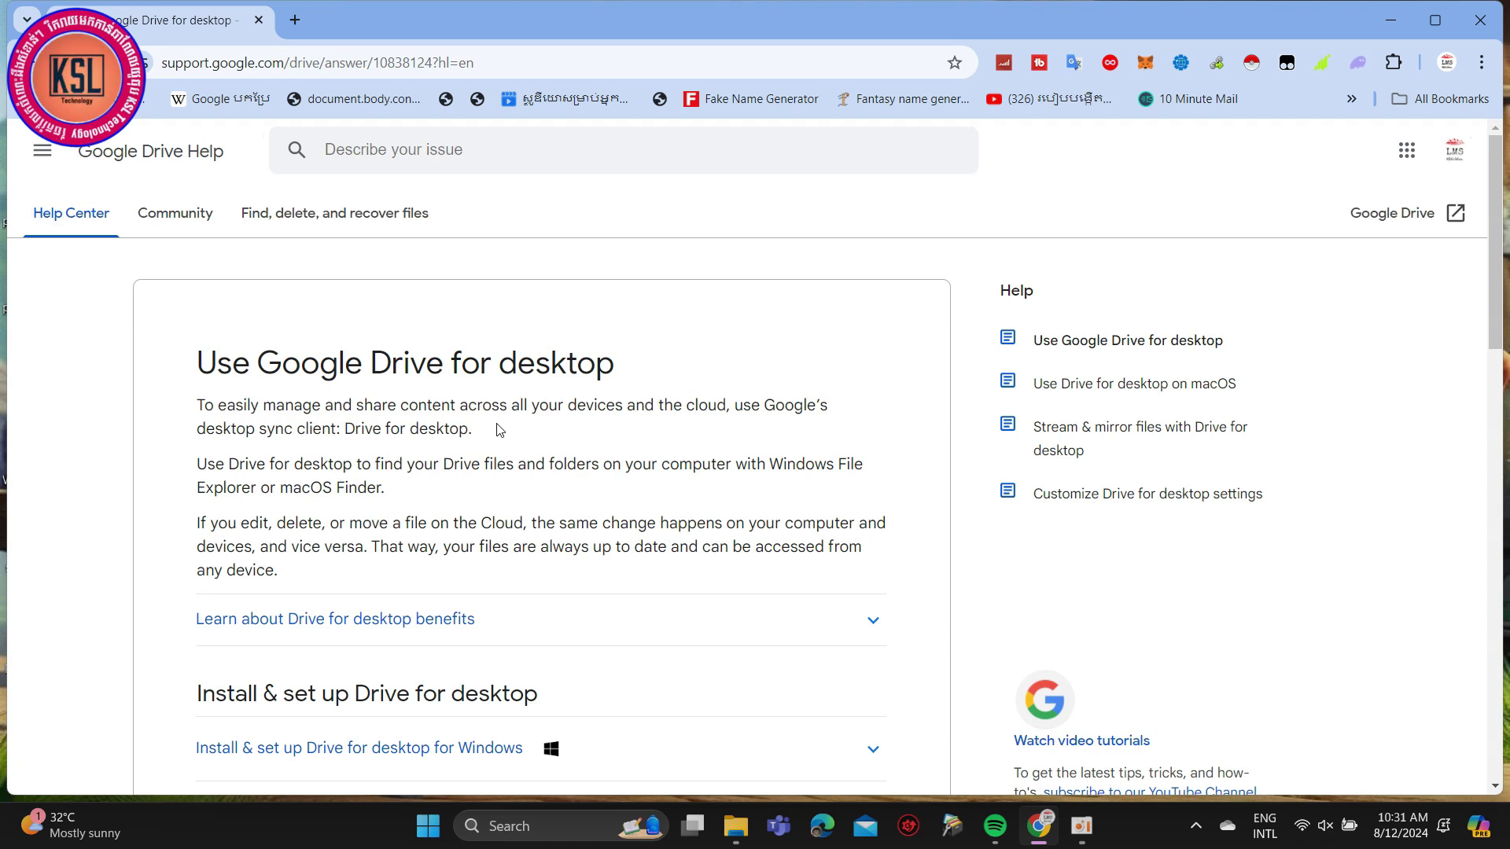
scroll(519, 444, down, 6)
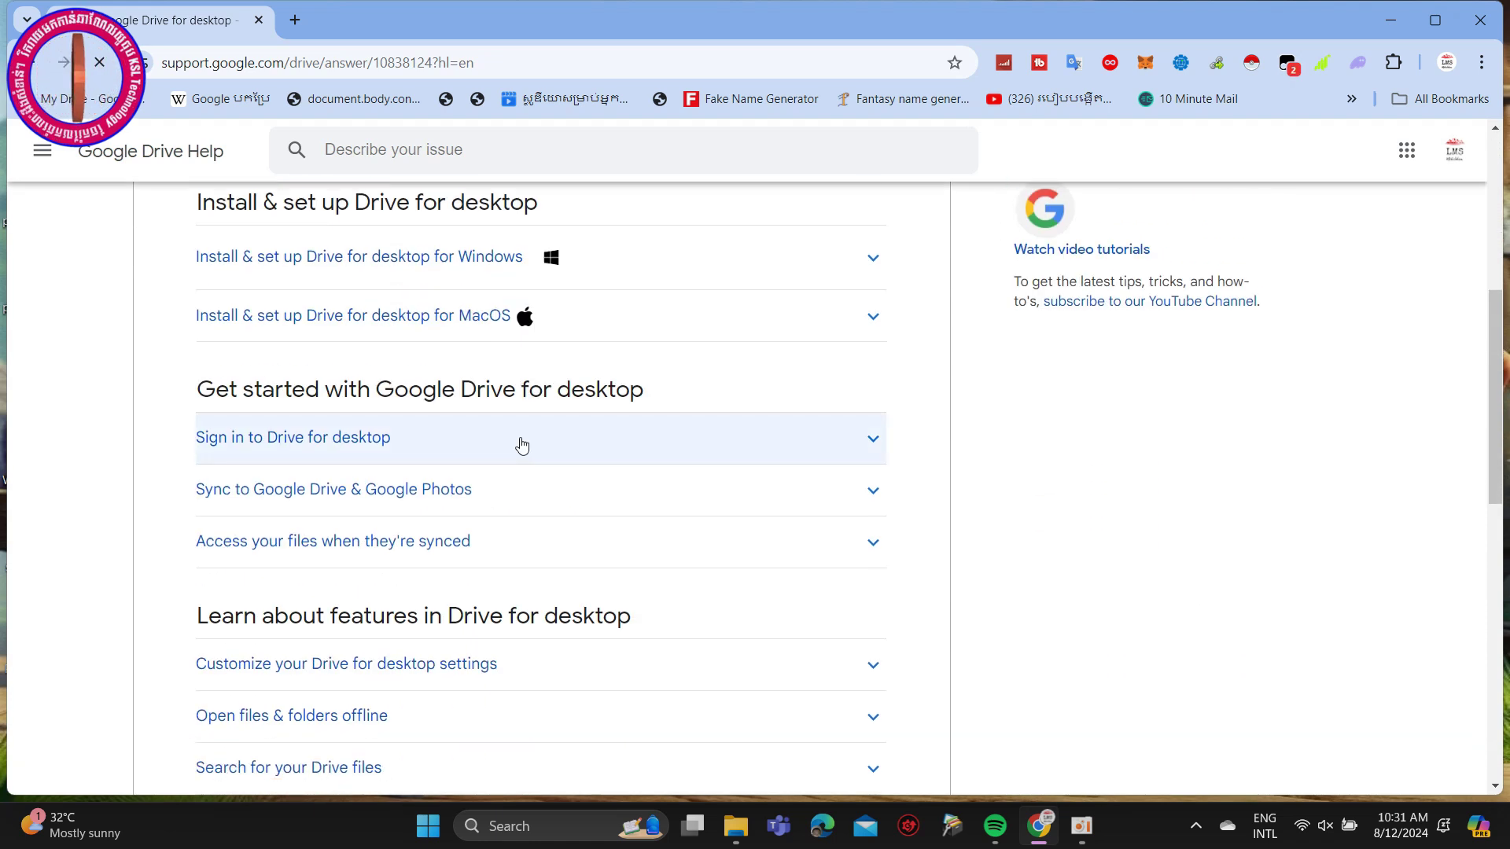
scroll(556, 486, down, 7)
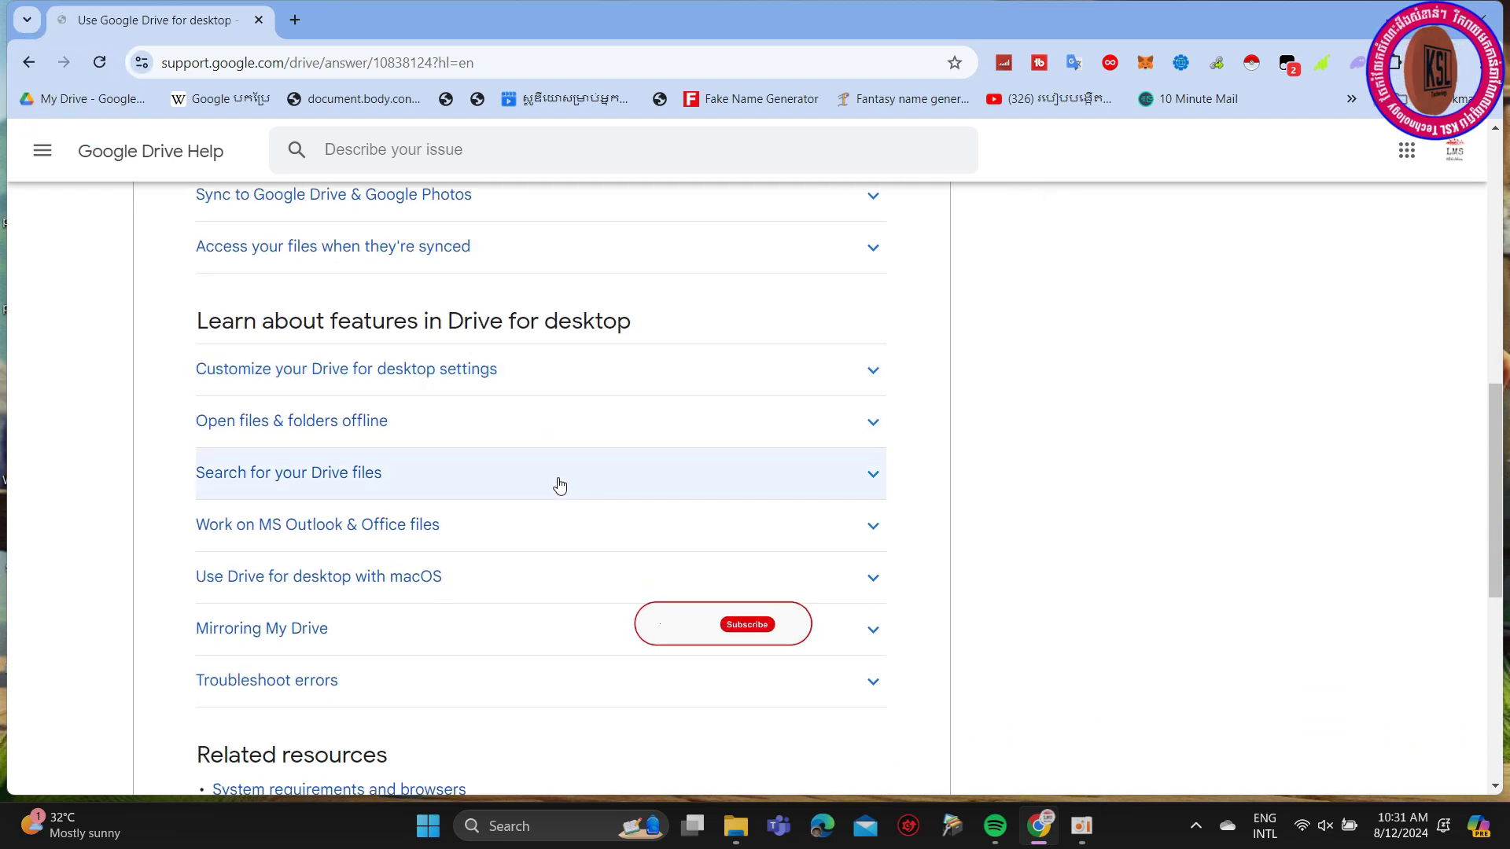
scroll(561, 484, down, 4)
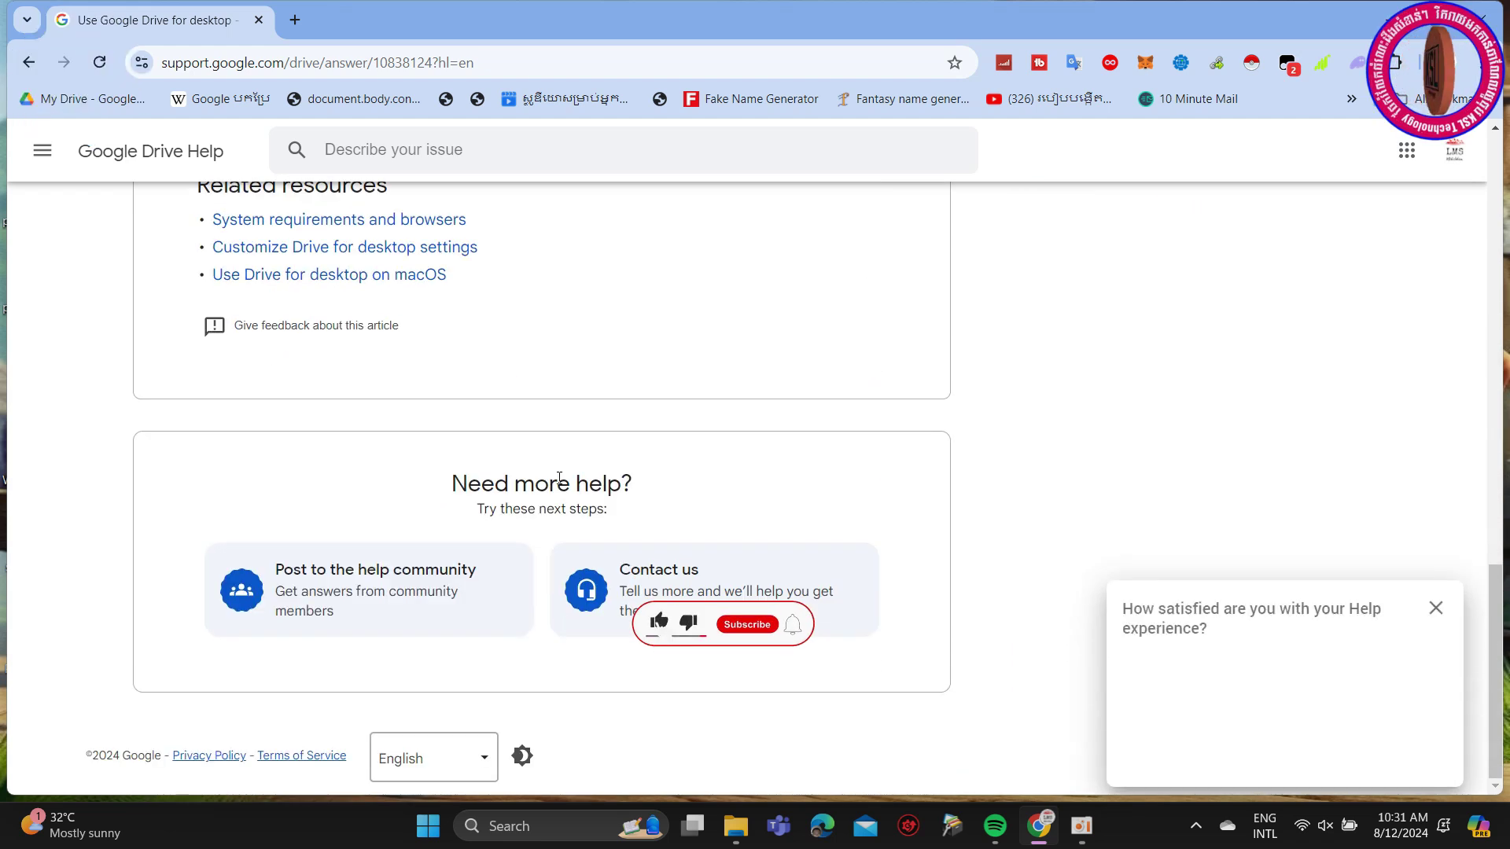
scroll(562, 482, up, 6)
scroll(561, 483, up, 8)
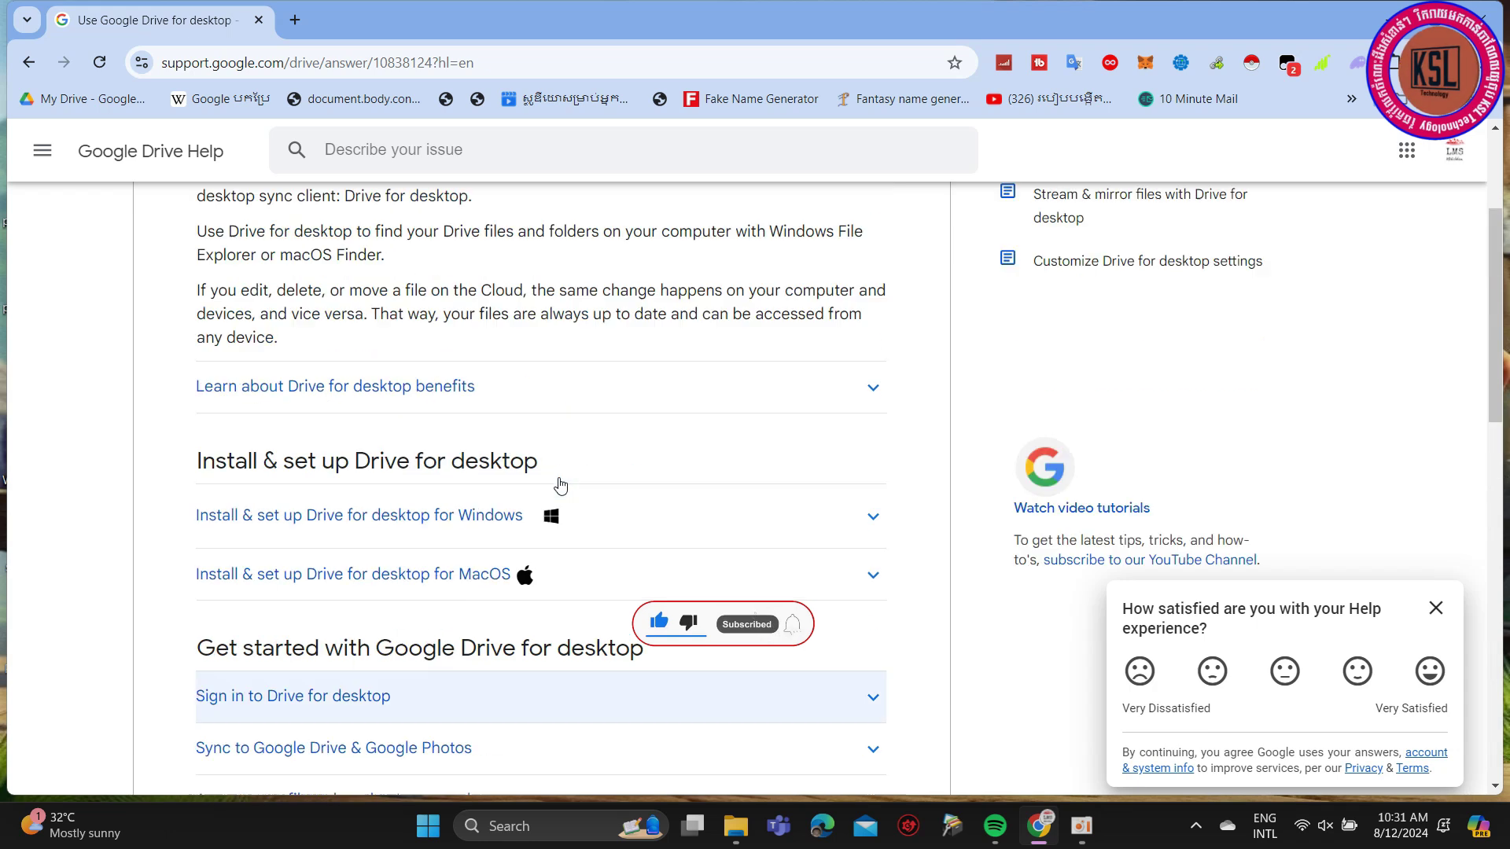
click(841, 588)
scroll(668, 590, down, 1)
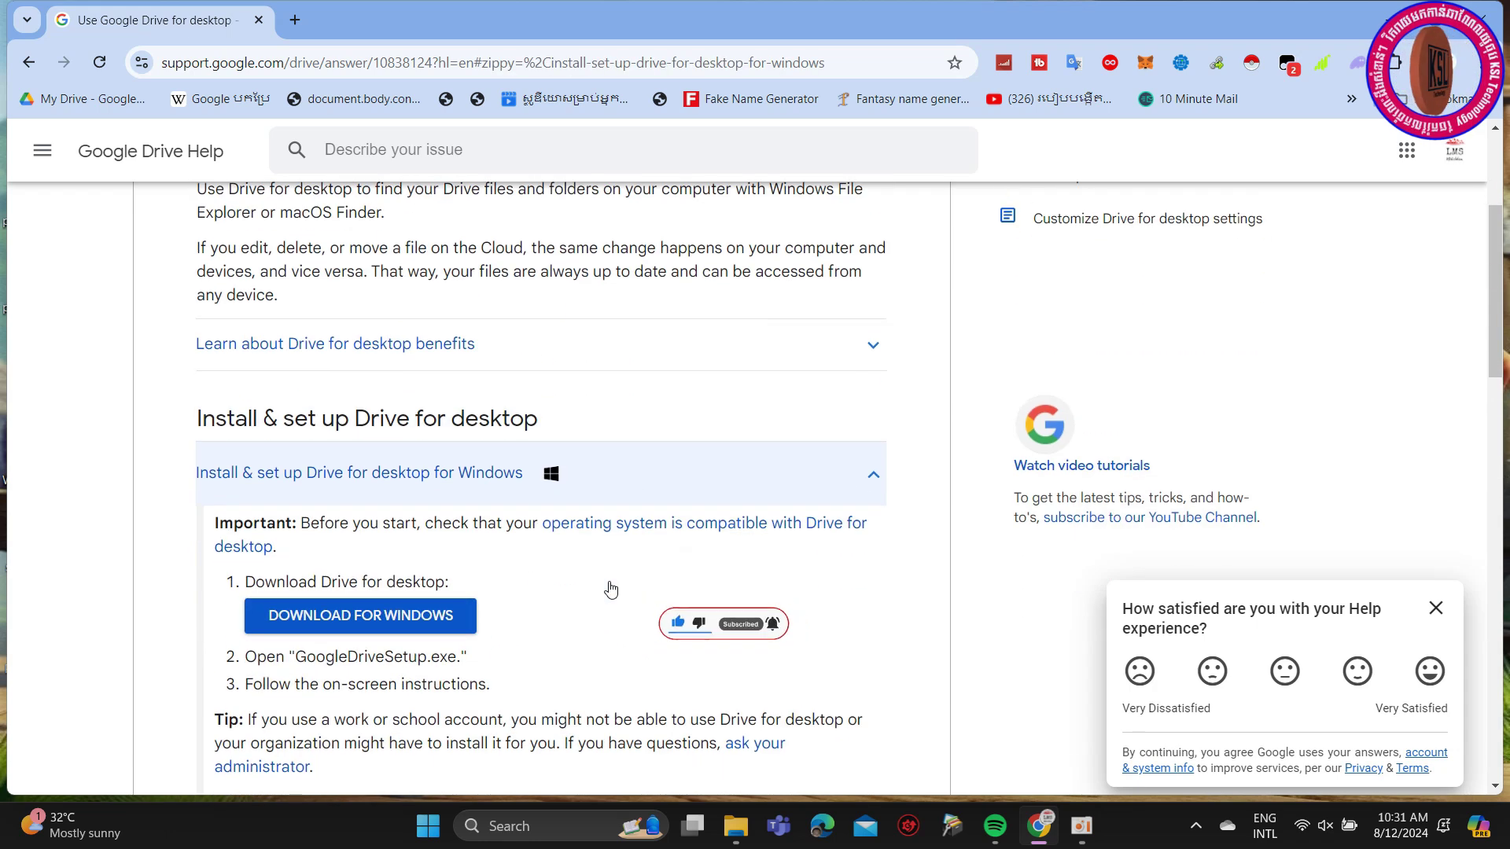
- Download GoogleDriveSetup.exe for Windows with Internet Download Manager instead of the browser's save dialog, and dismiss the help satisfaction survey
click(400, 617)
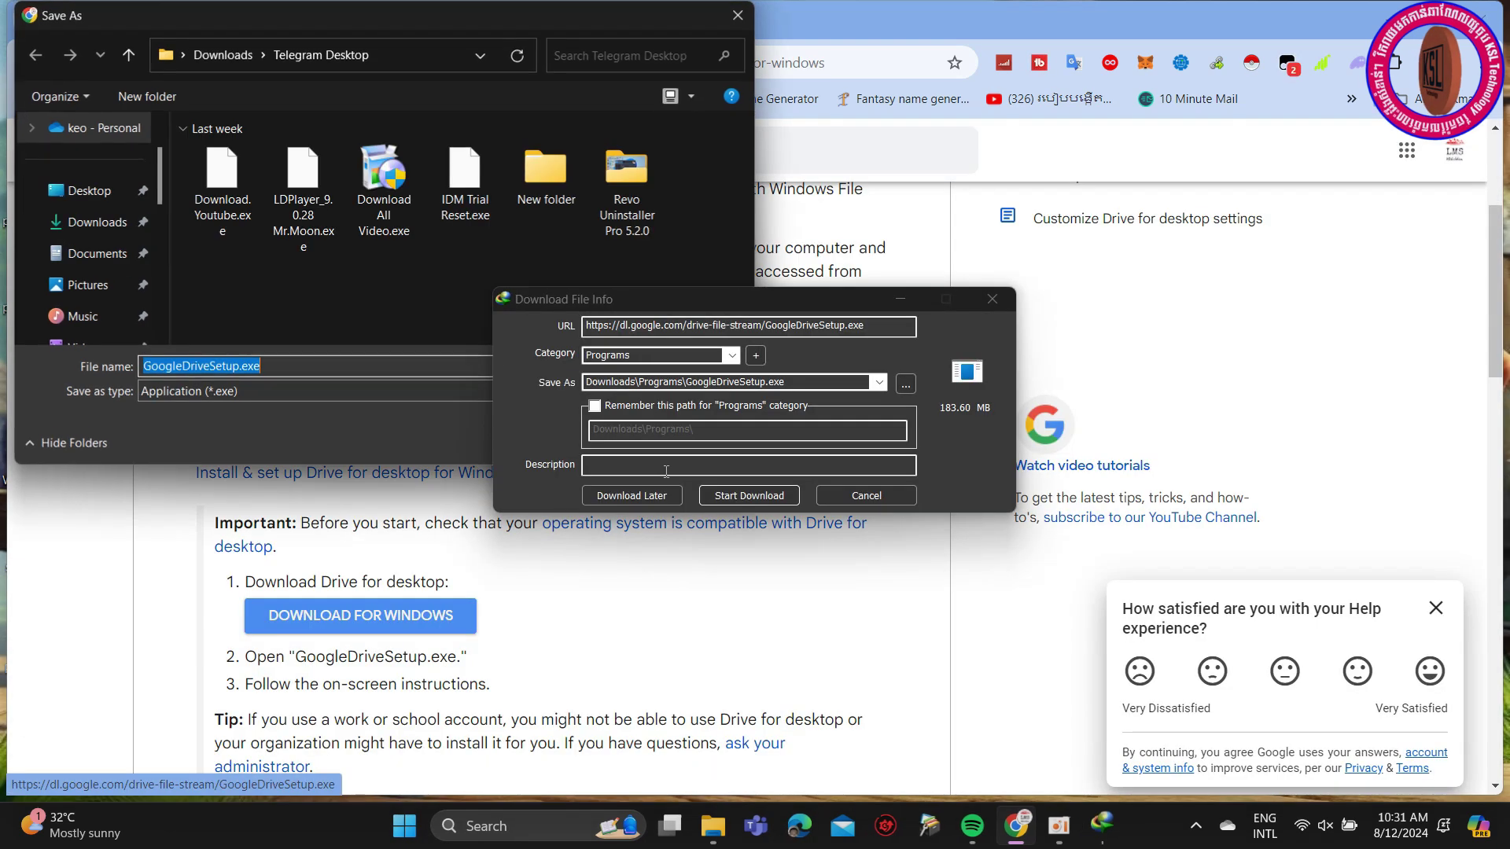
click(738, 15)
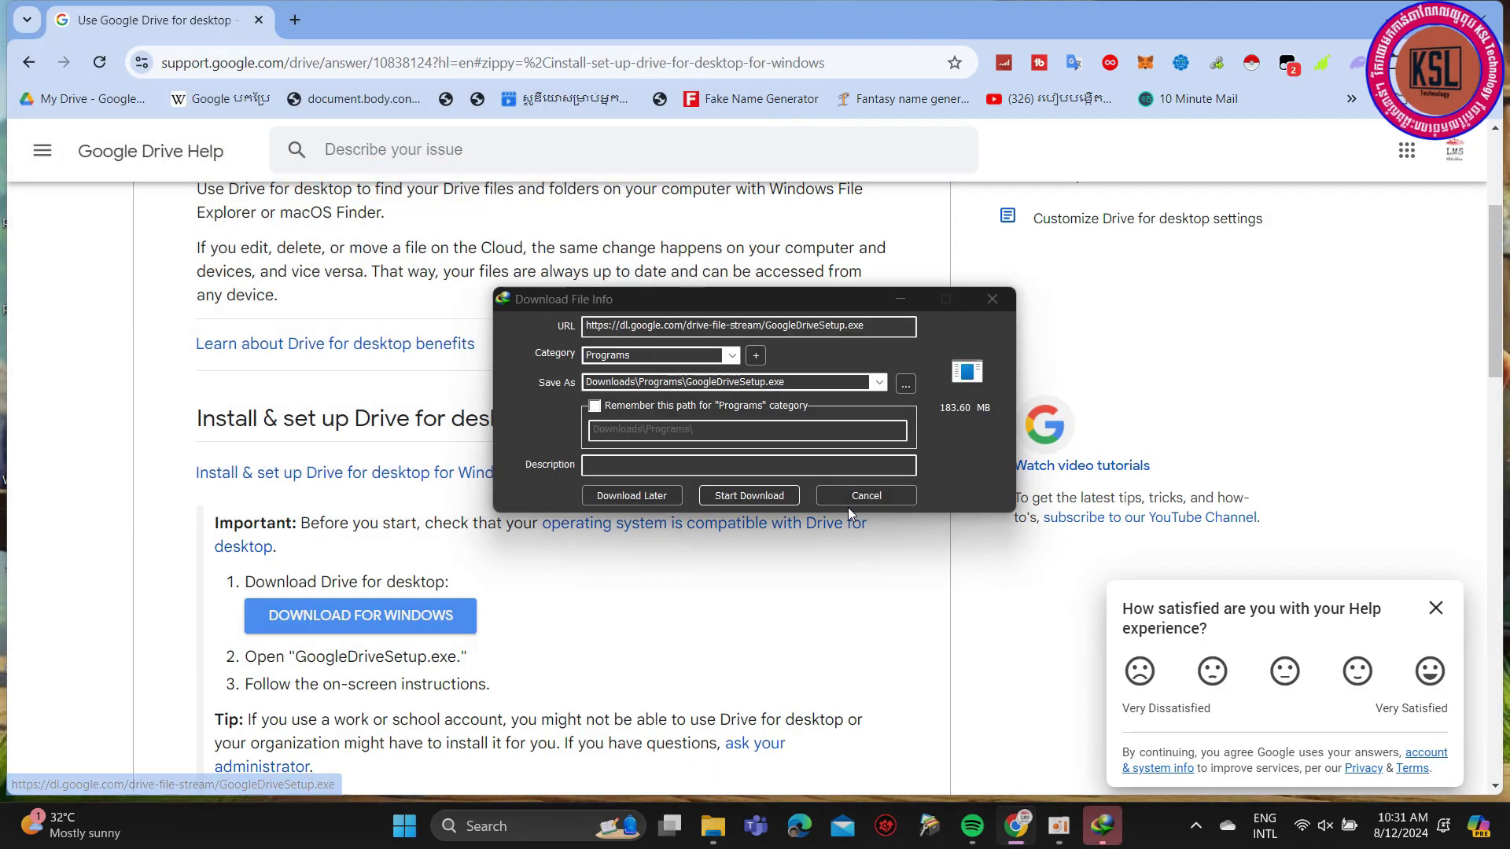
click(749, 496)
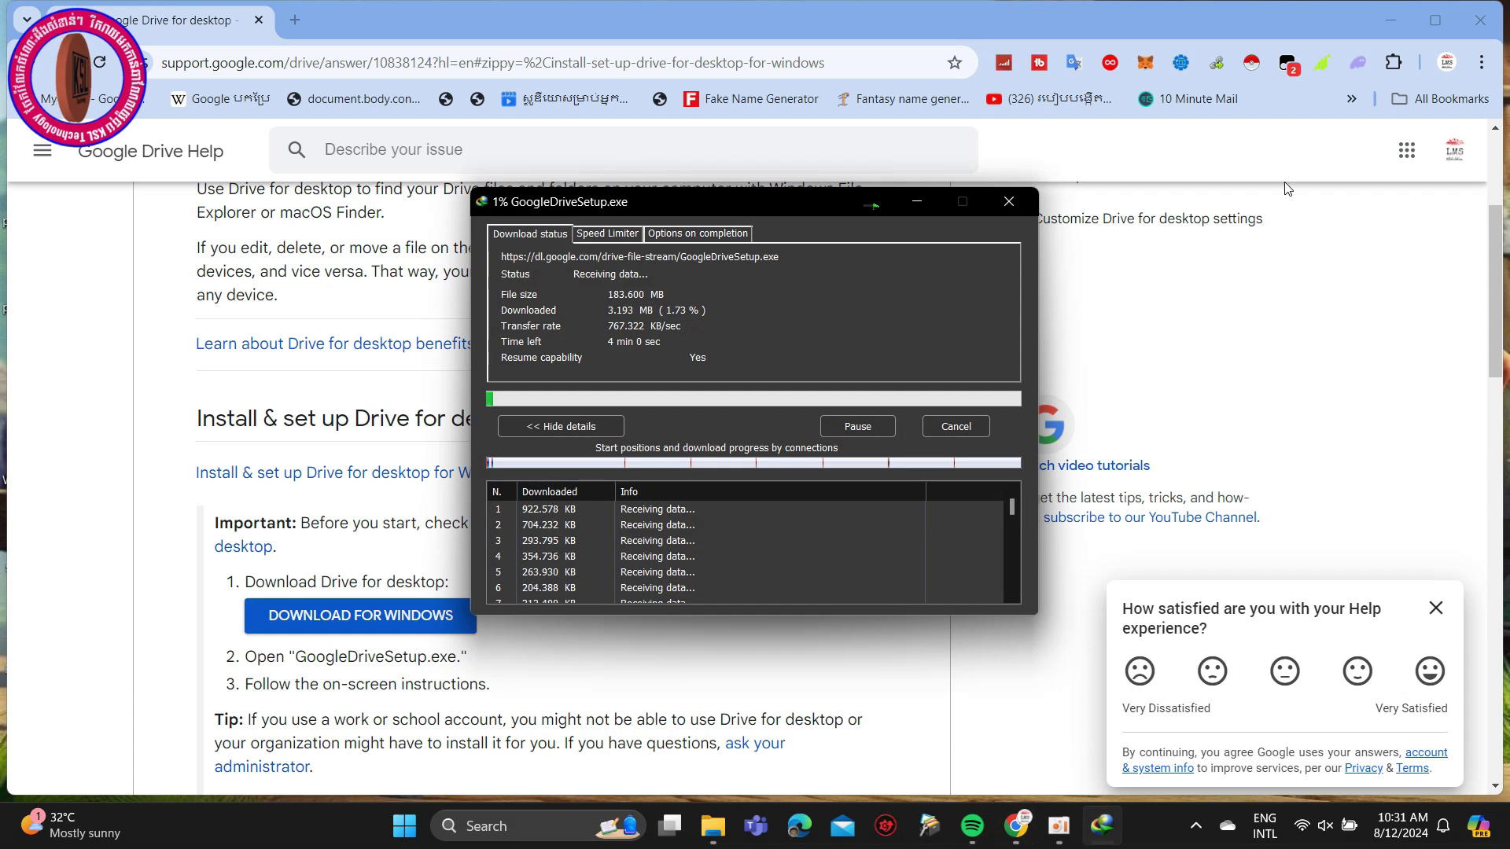
click(1436, 608)
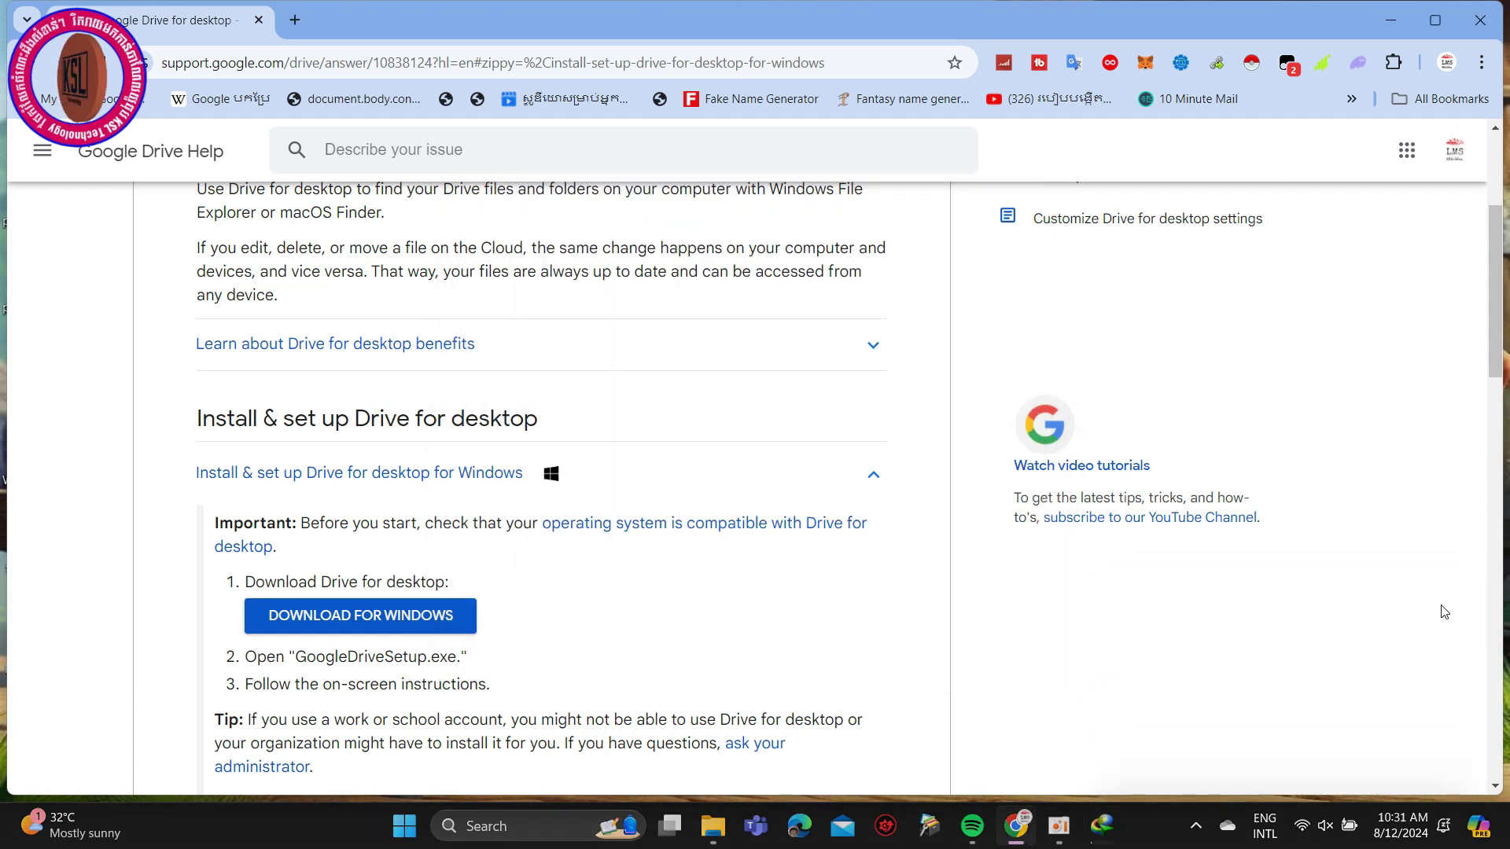
click(1117, 827)
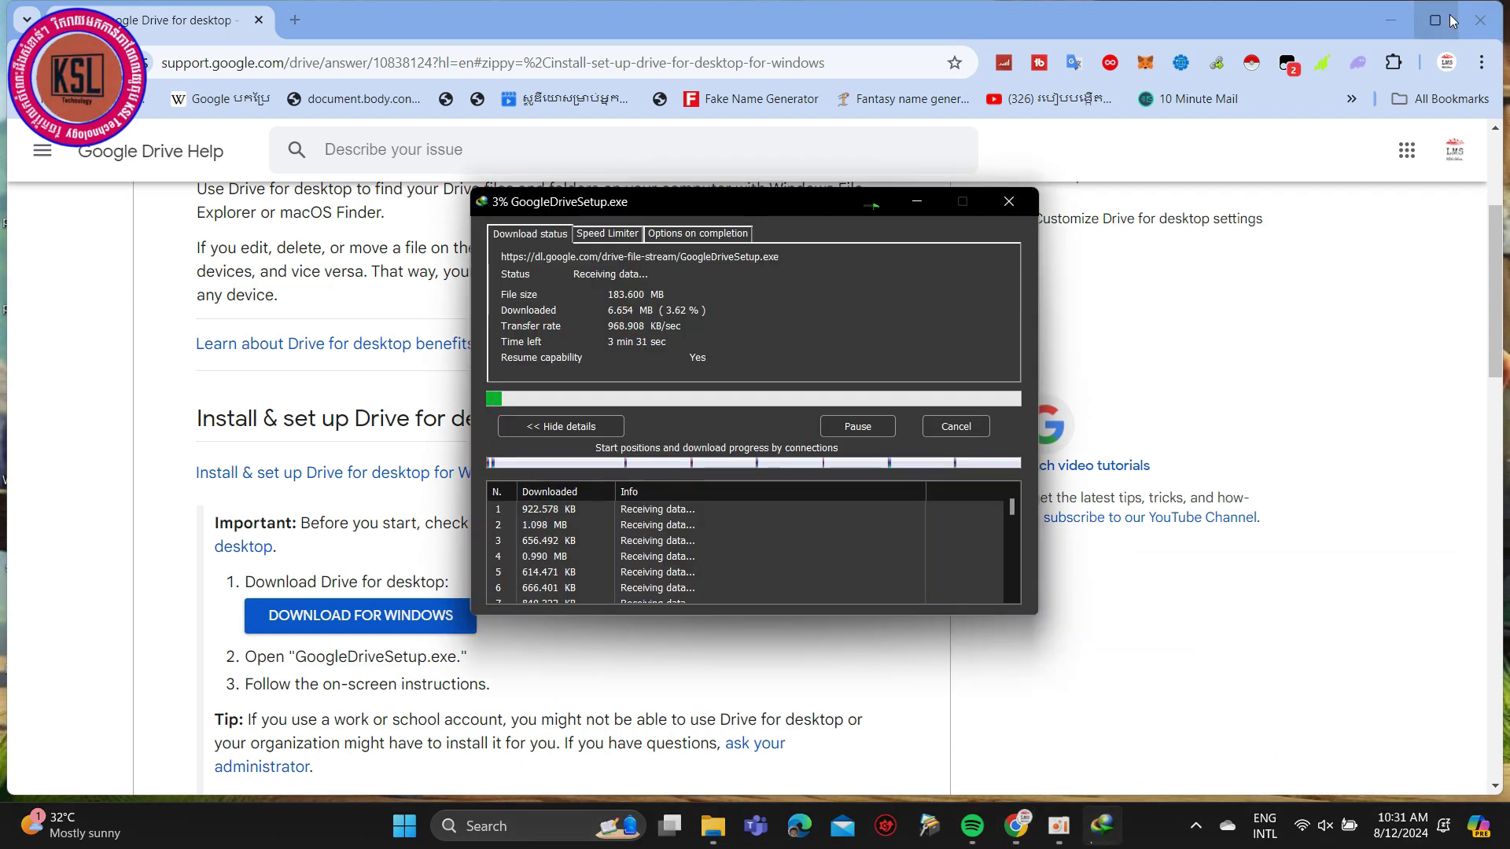
- Dismiss Internet Download Manager's tip of the day and open the folder containing the downloaded GoogleDriveSetup.exe
mouse_move(1450, 14)
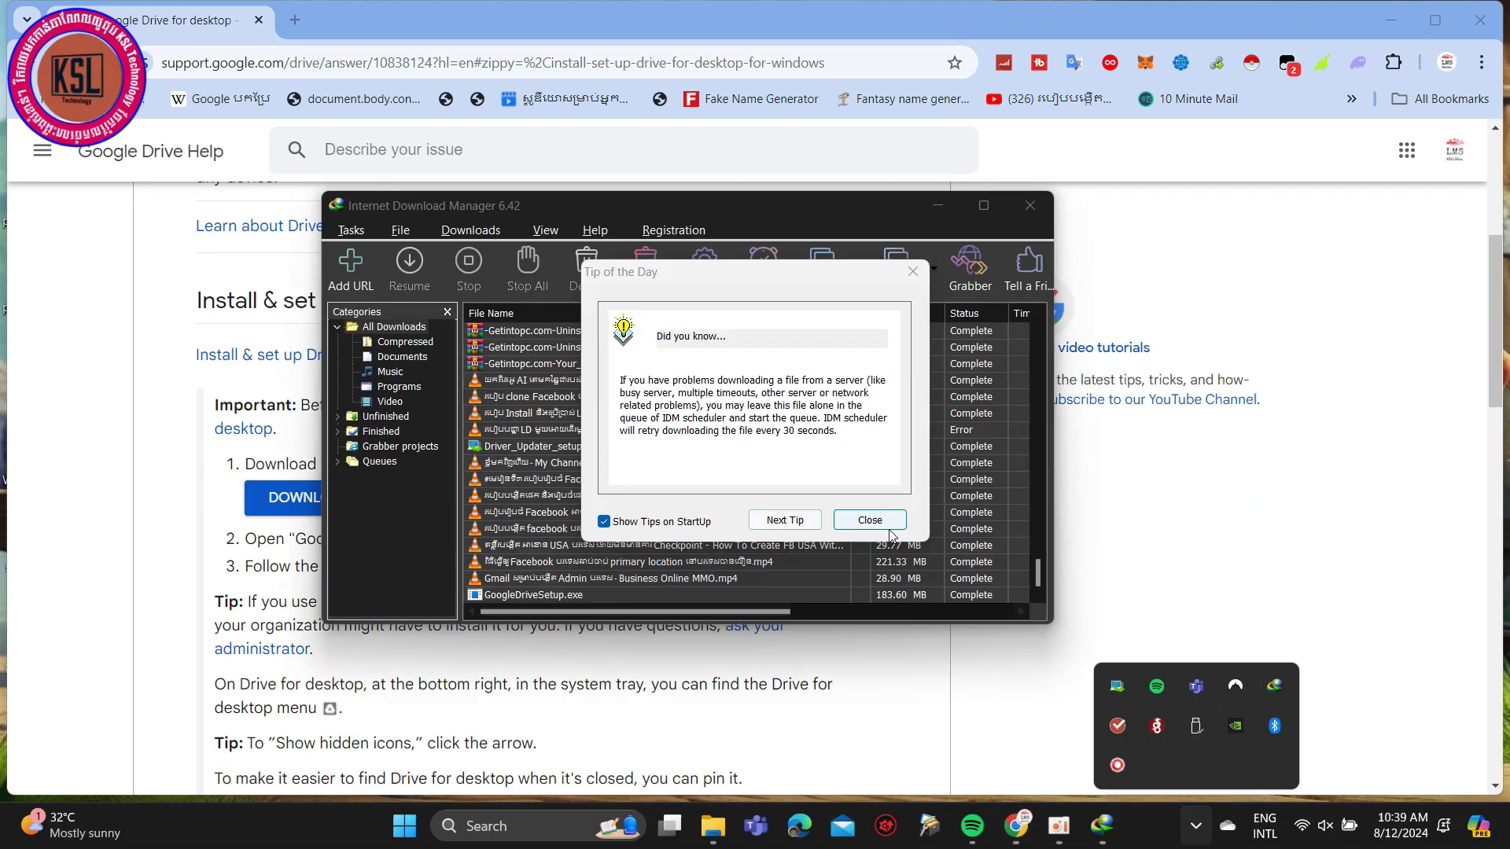
click(872, 522)
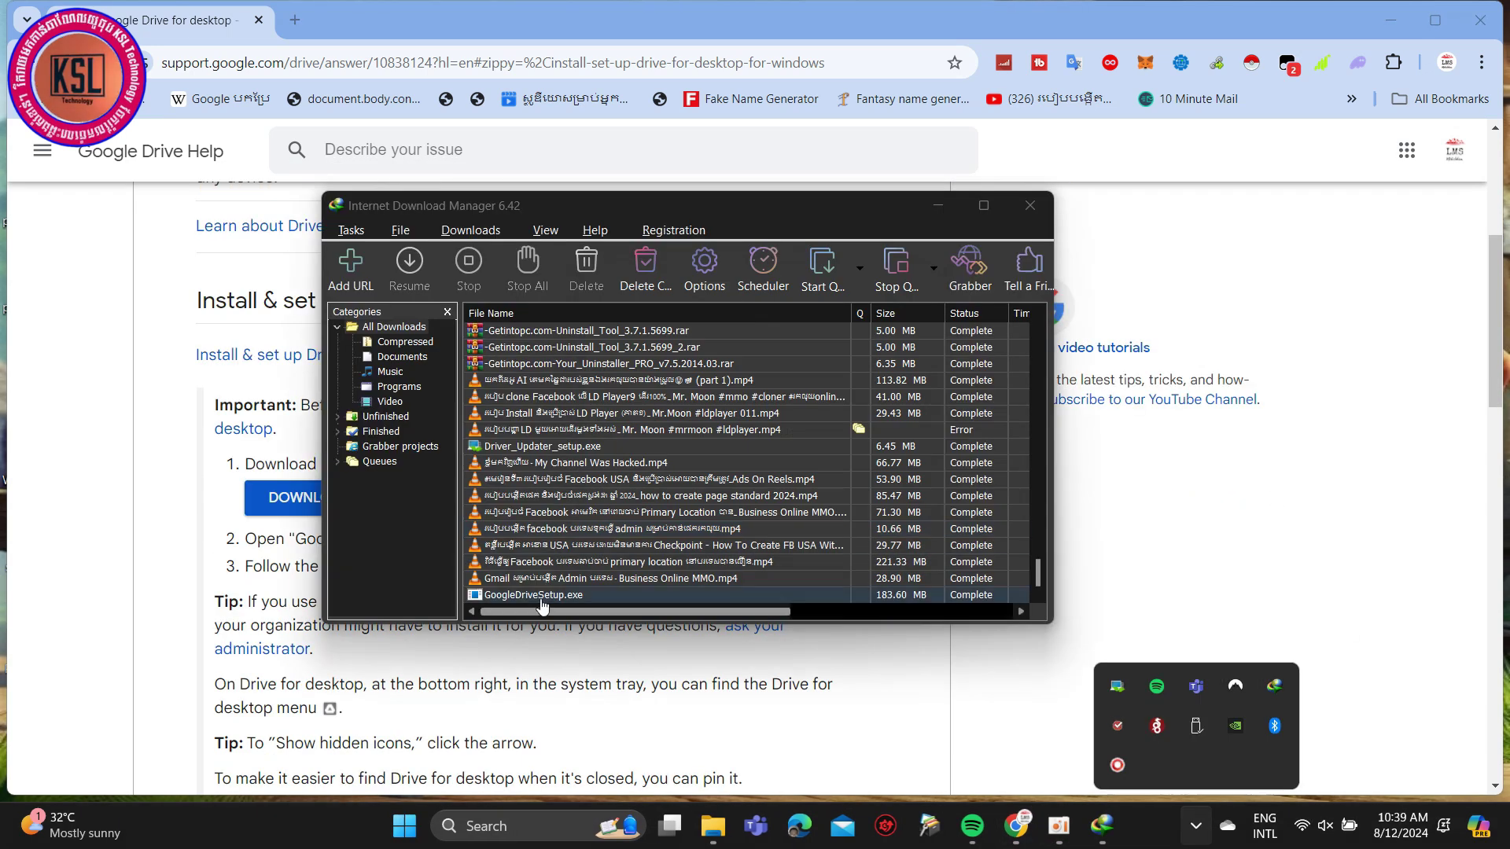
right_click(541, 597)
click(626, 314)
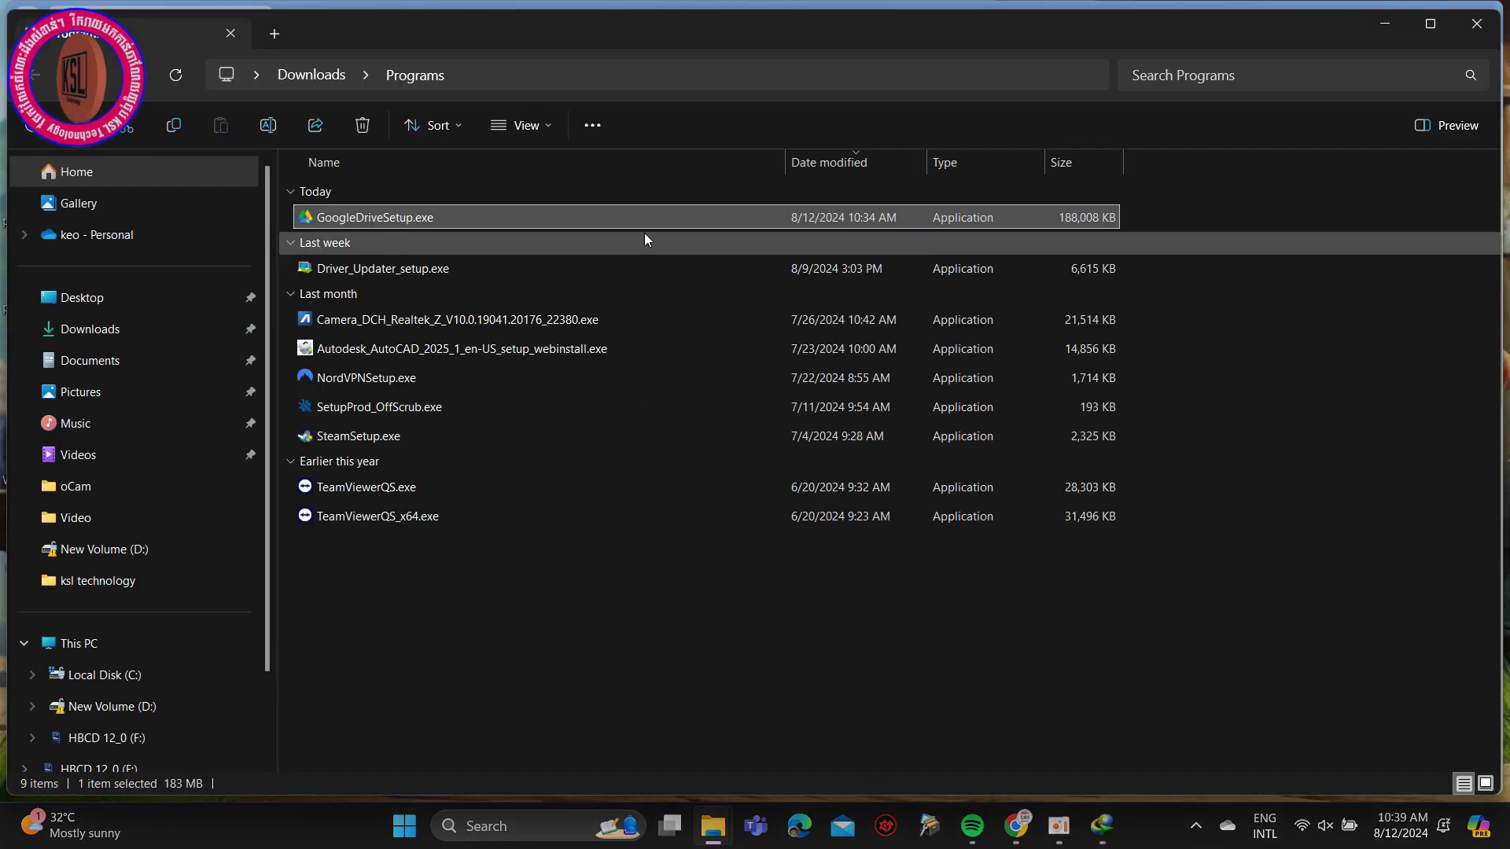
- Return to Internet Download Manager, view its registration details, and minimize it
click(1384, 24)
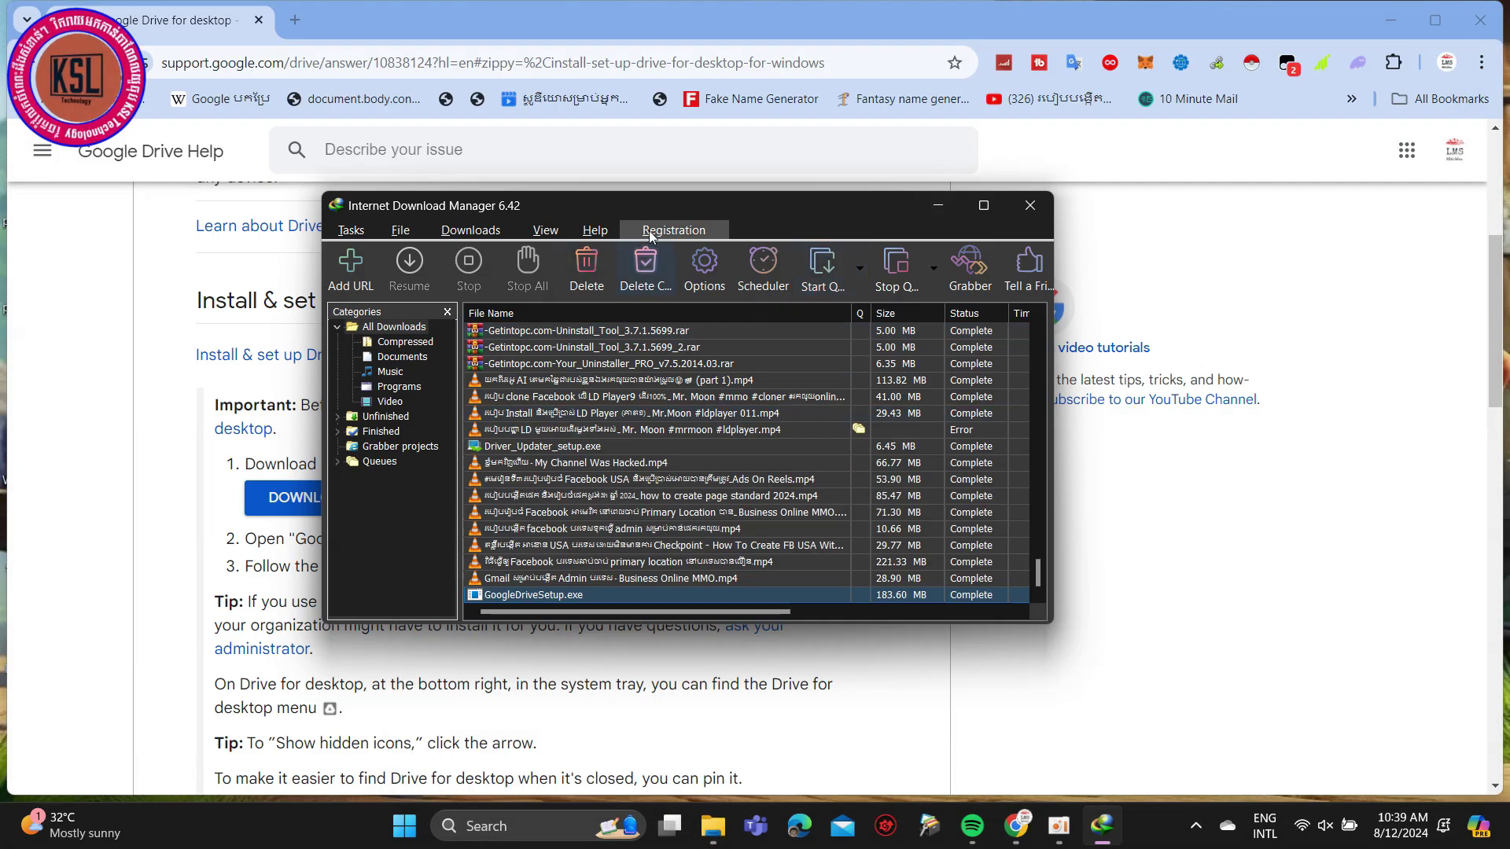
click(668, 233)
click(710, 274)
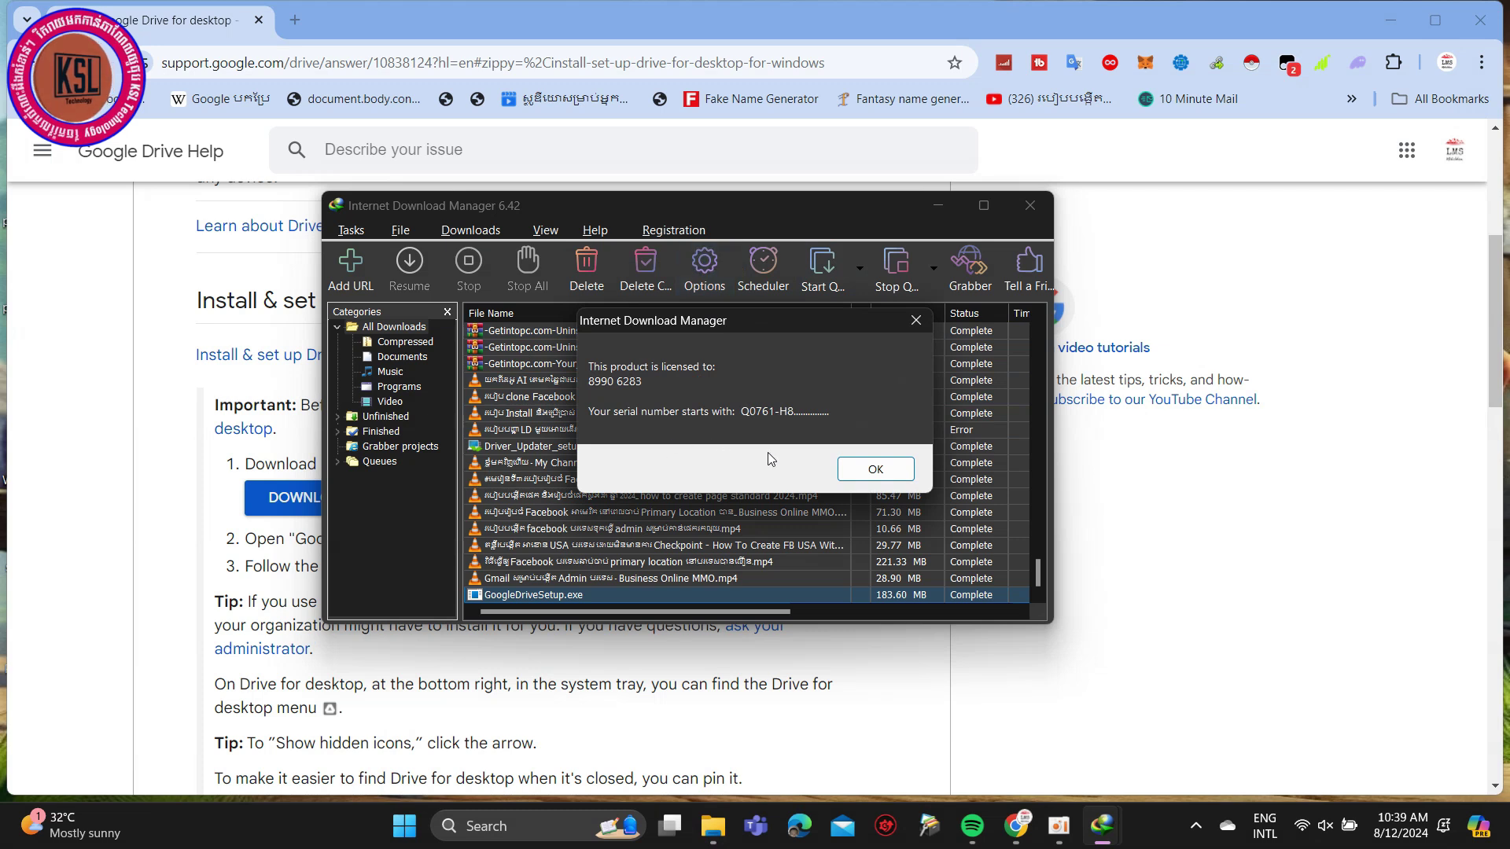
click(879, 470)
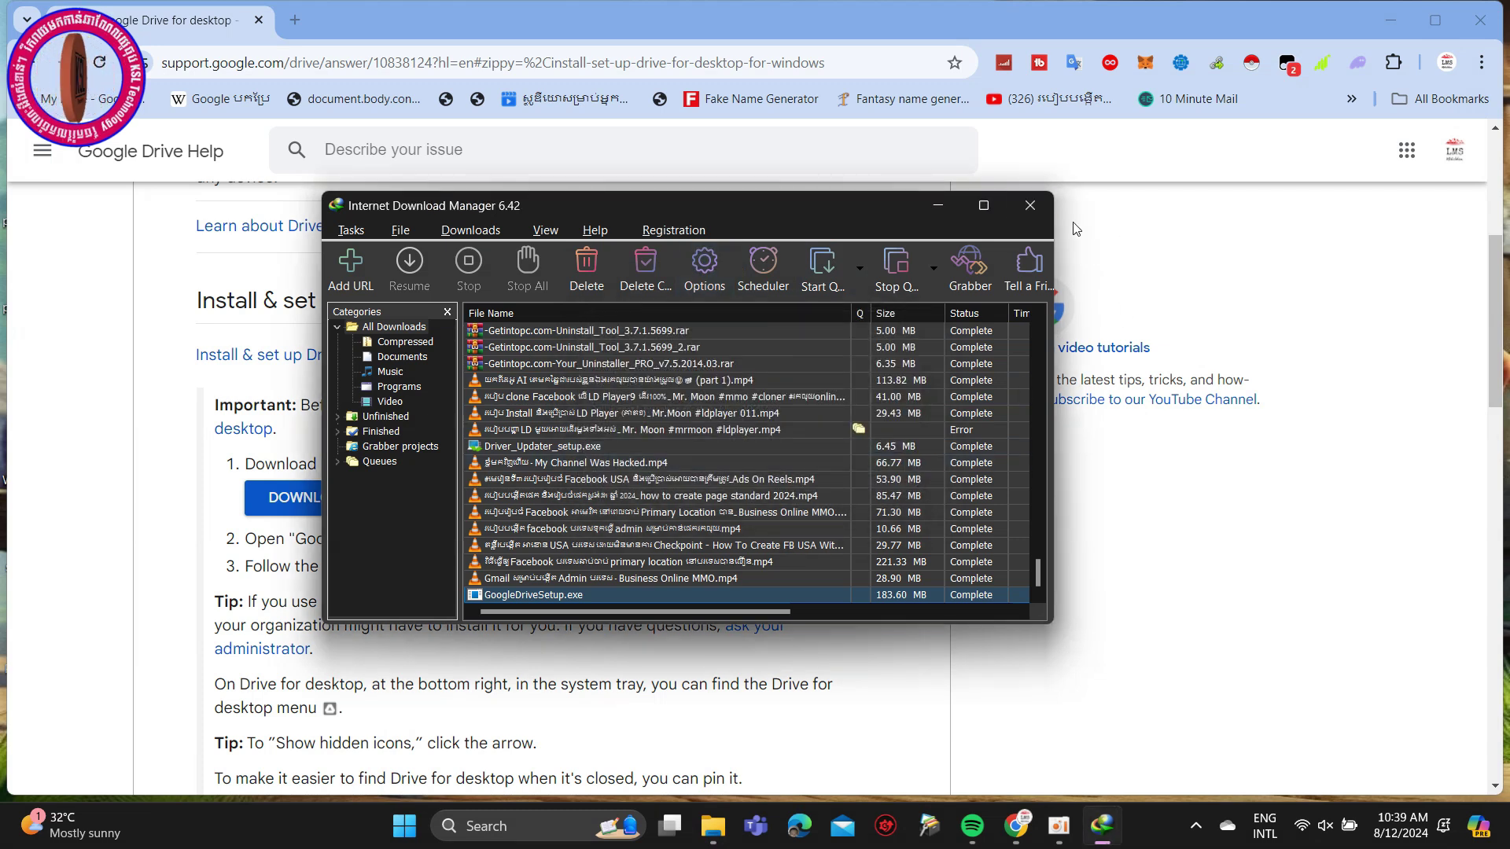
click(939, 205)
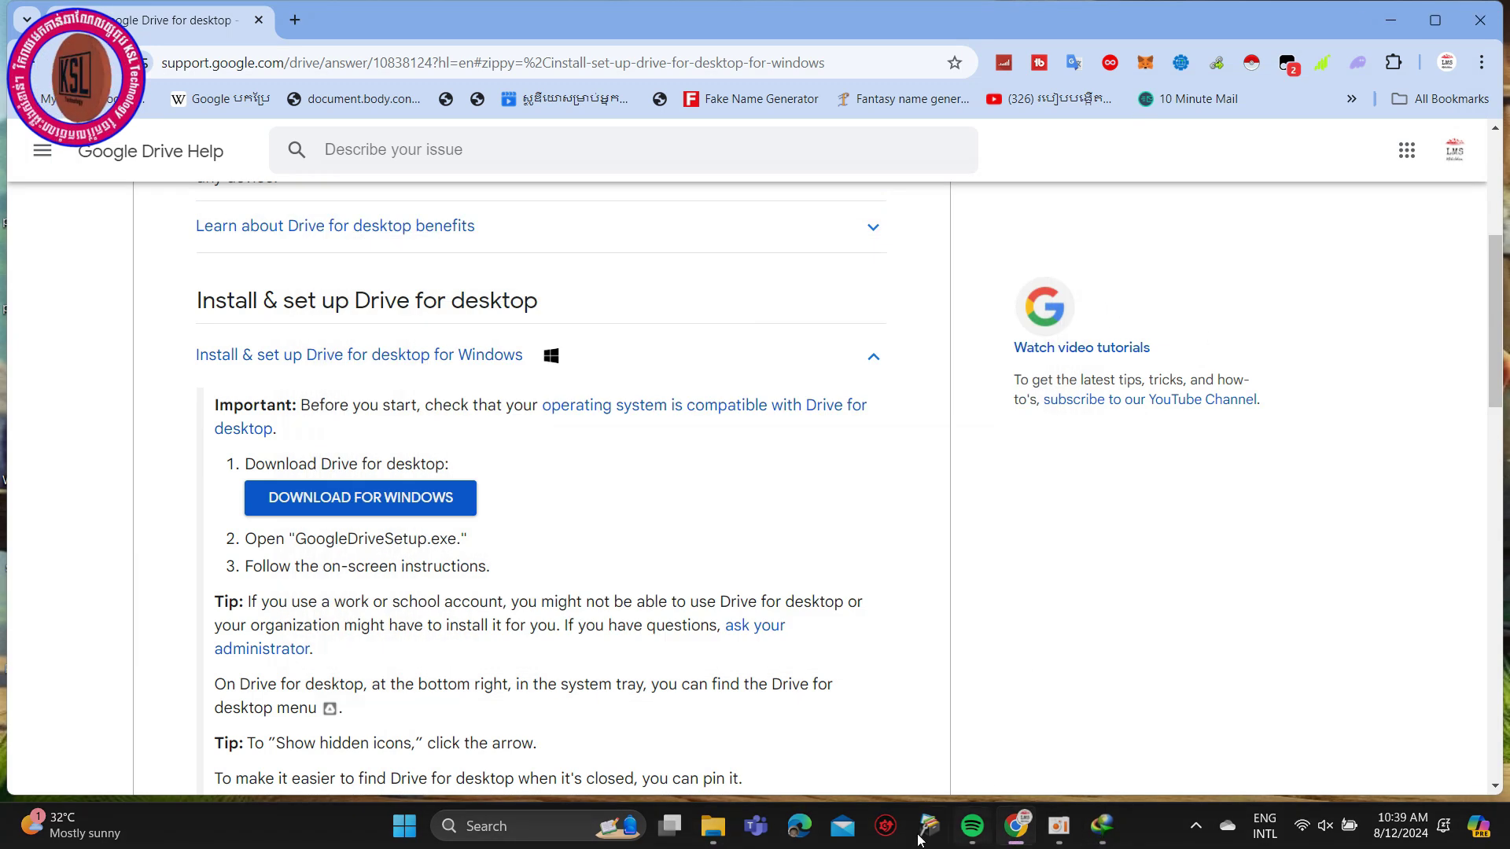
- Run GoogleDriveSetup.exe from the Programs folder and install Google Drive with the desktop application shortcut and the Docs, Sheets and Slides shortcuts enabled
mouse_move(713, 826)
click(784, 744)
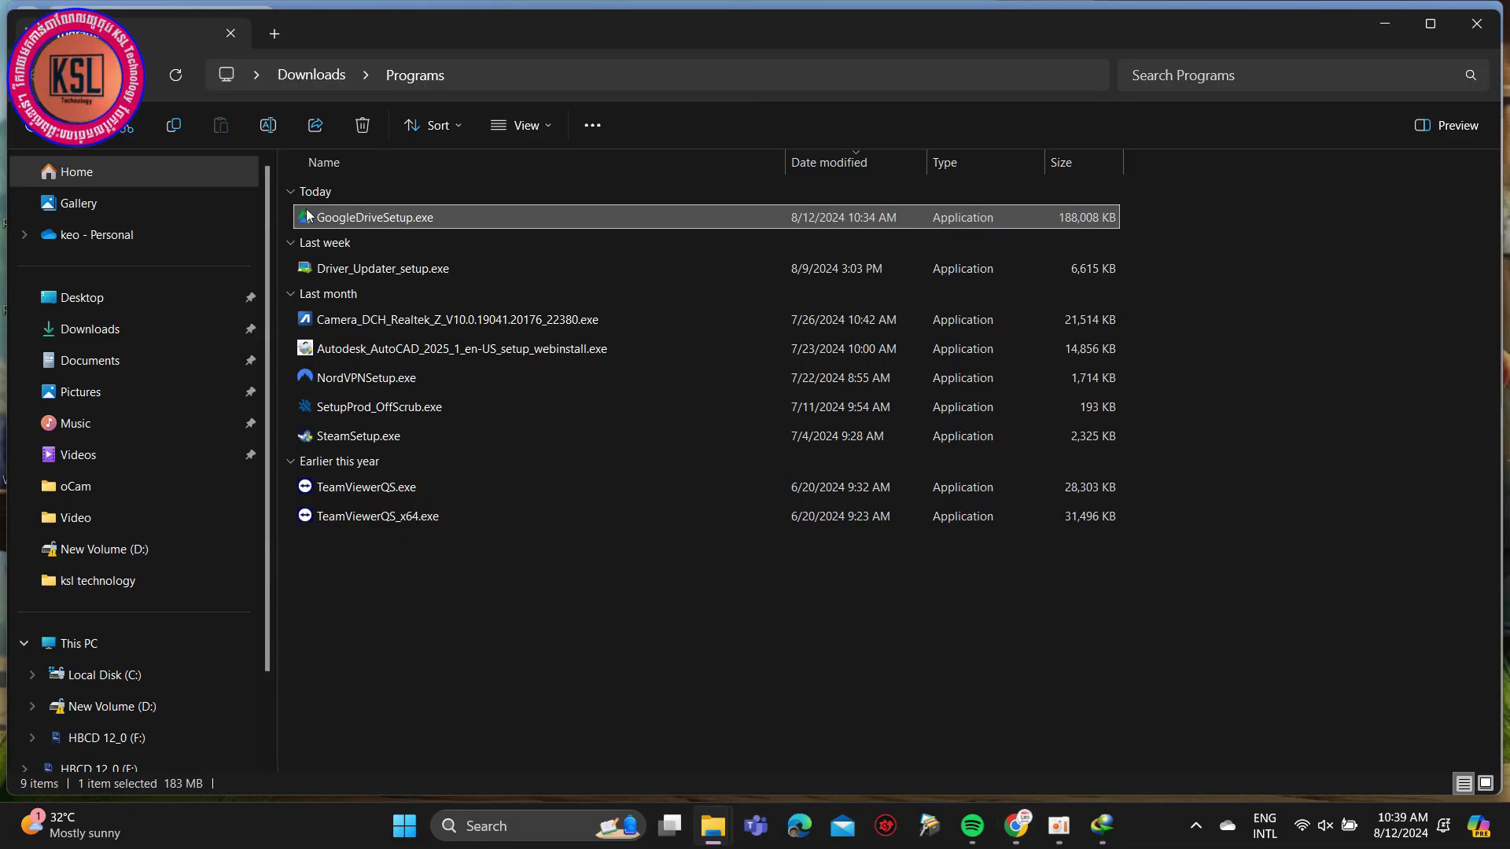
double_click(390, 217)
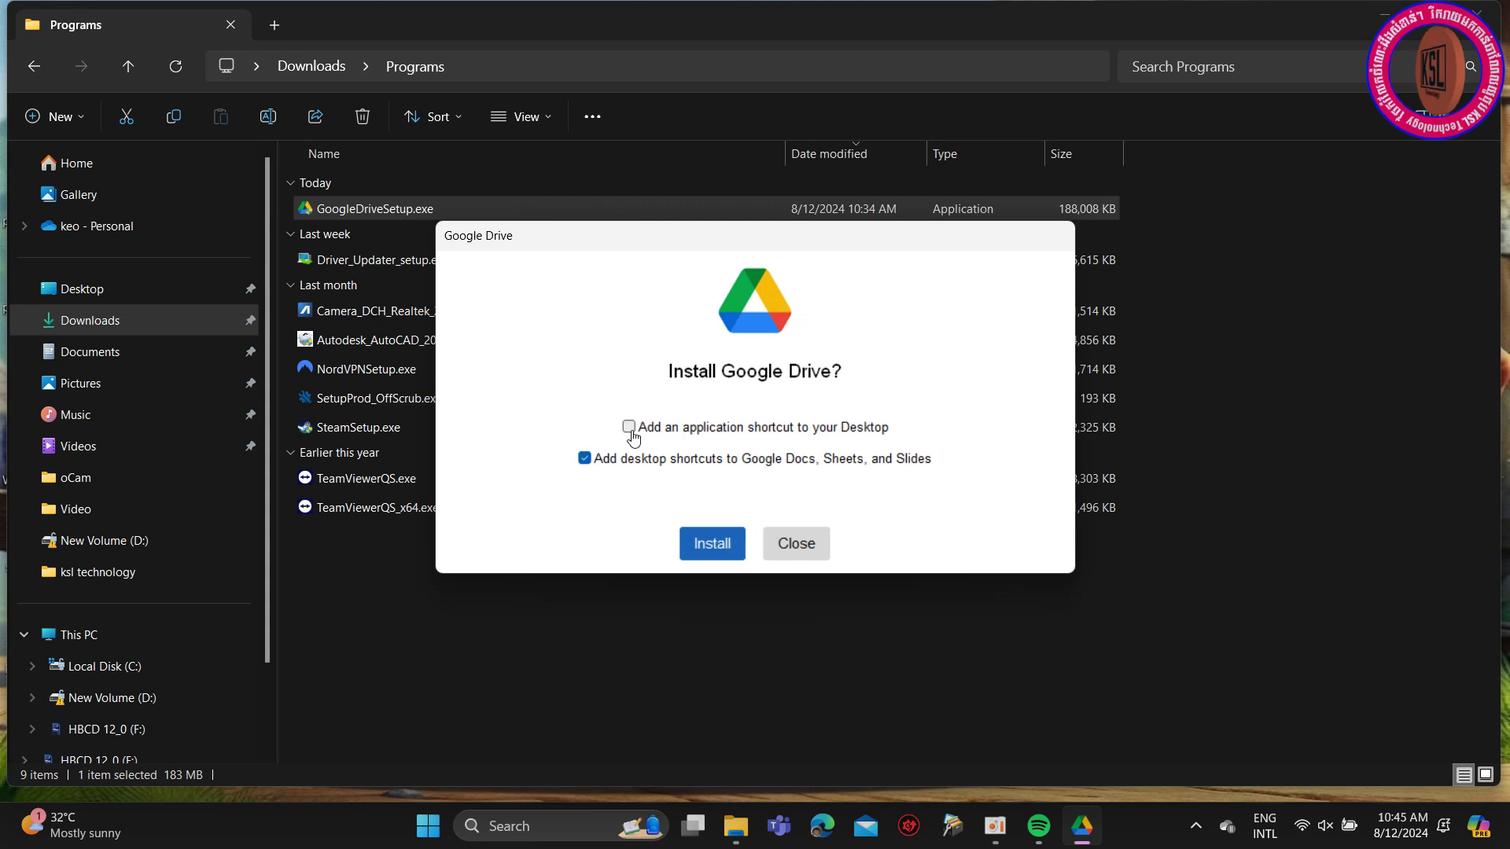
click(629, 427)
click(724, 543)
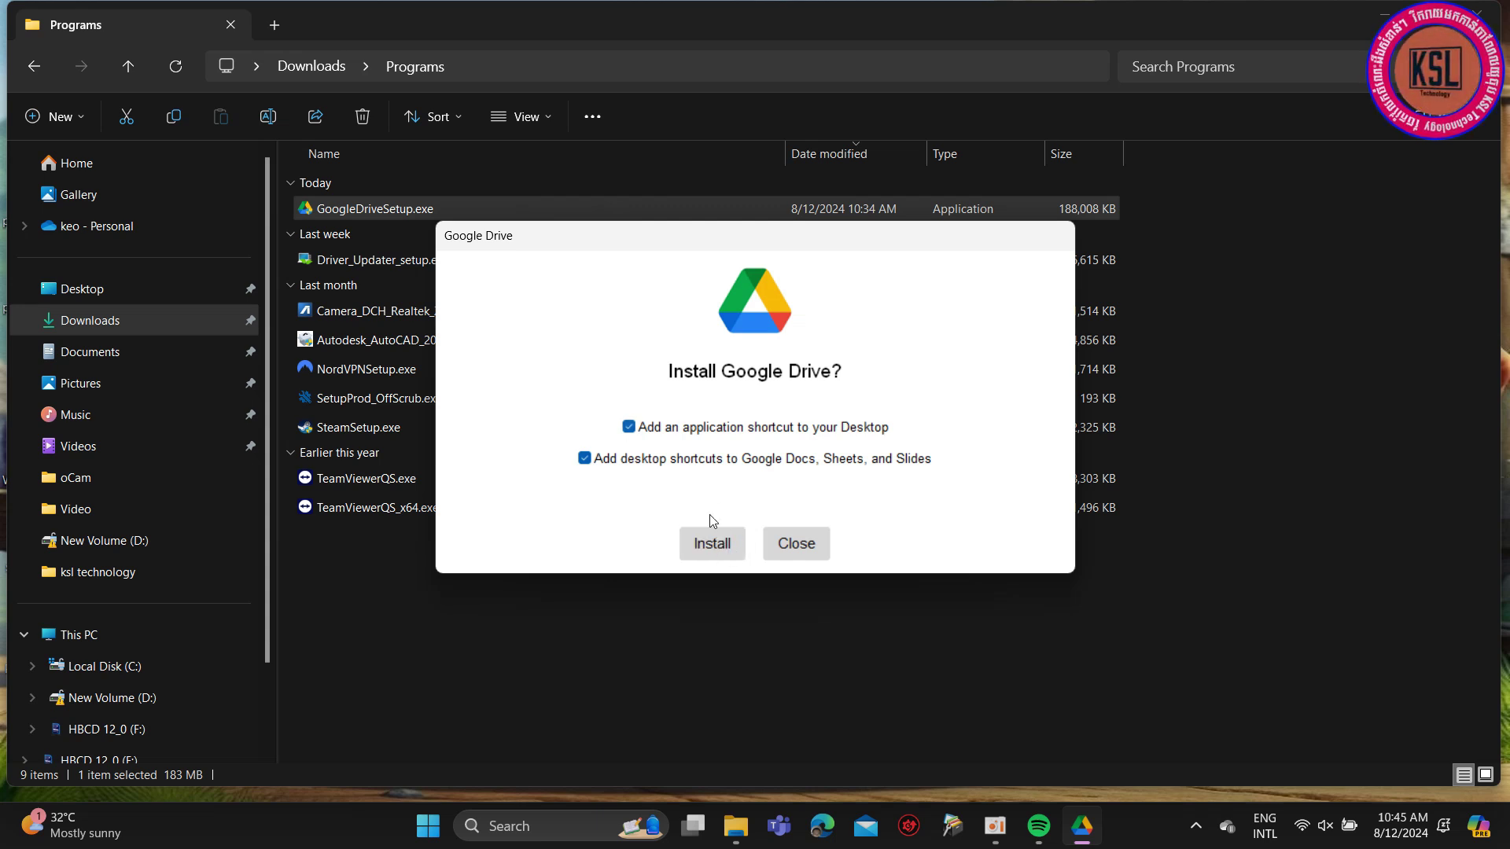
click(722, 542)
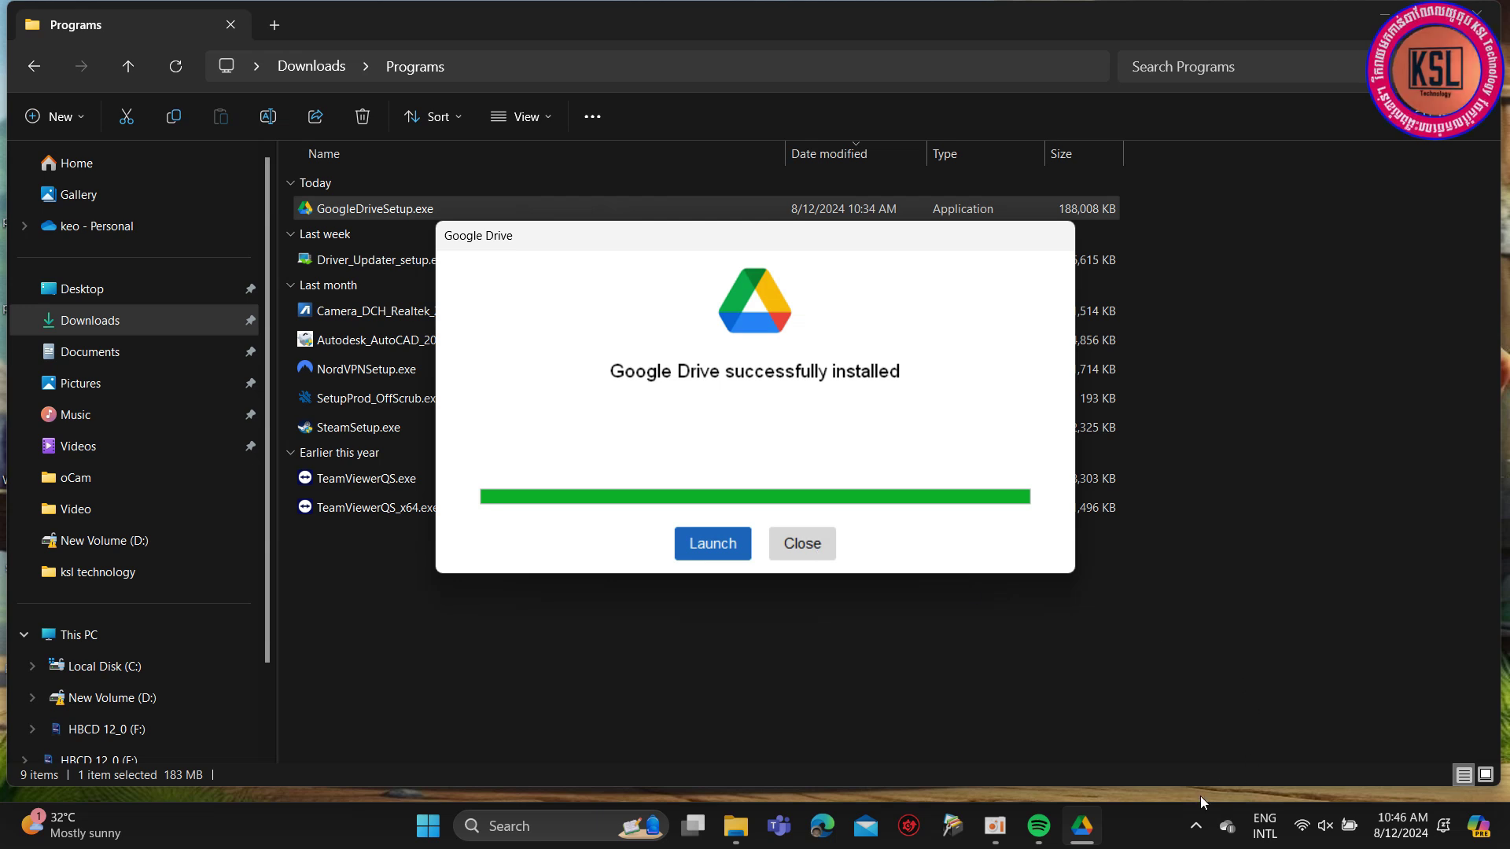
click(1196, 829)
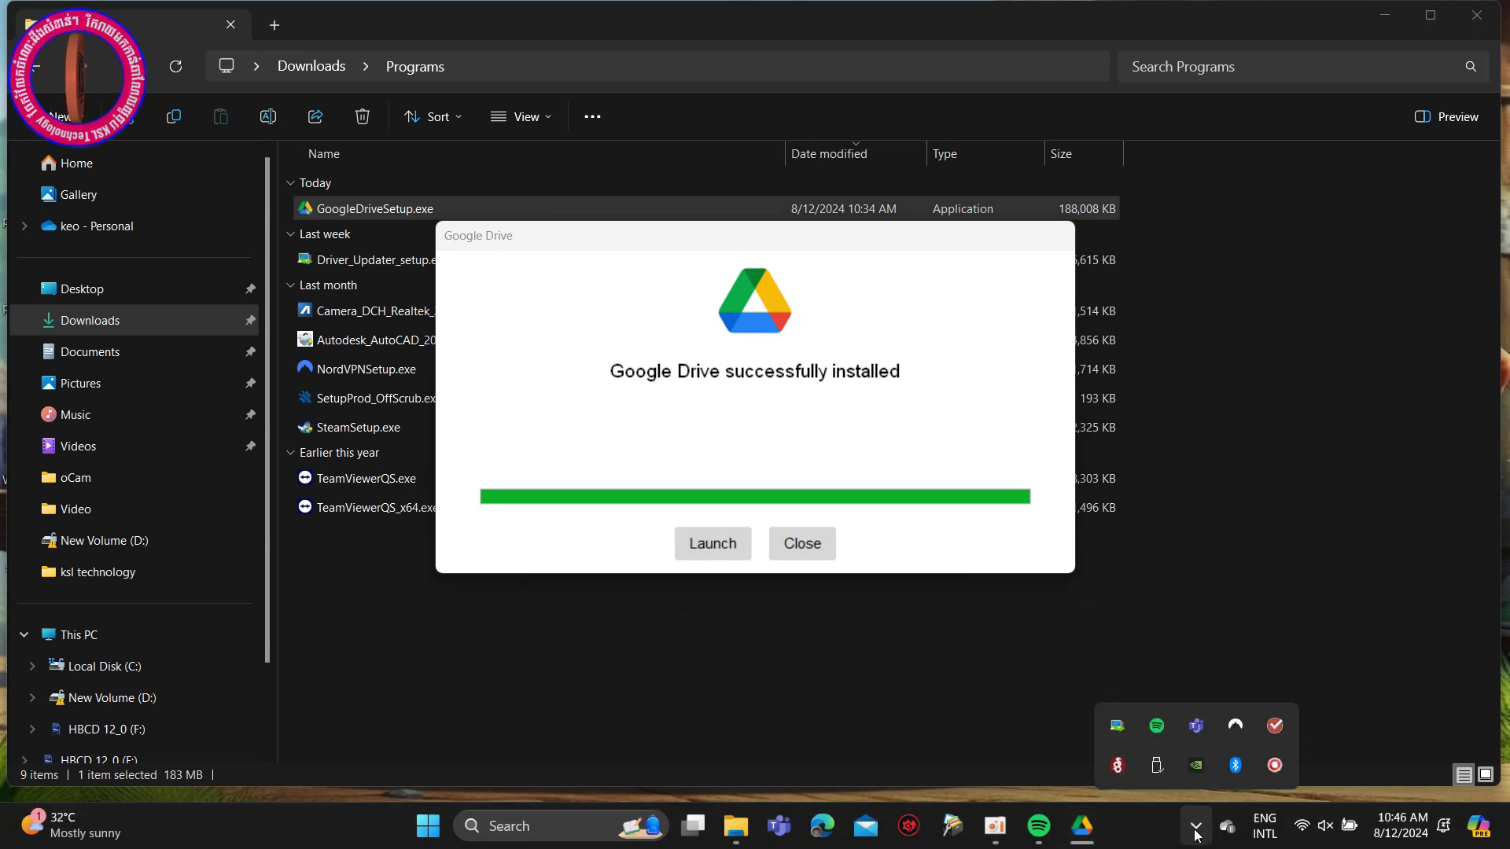
click(951, 696)
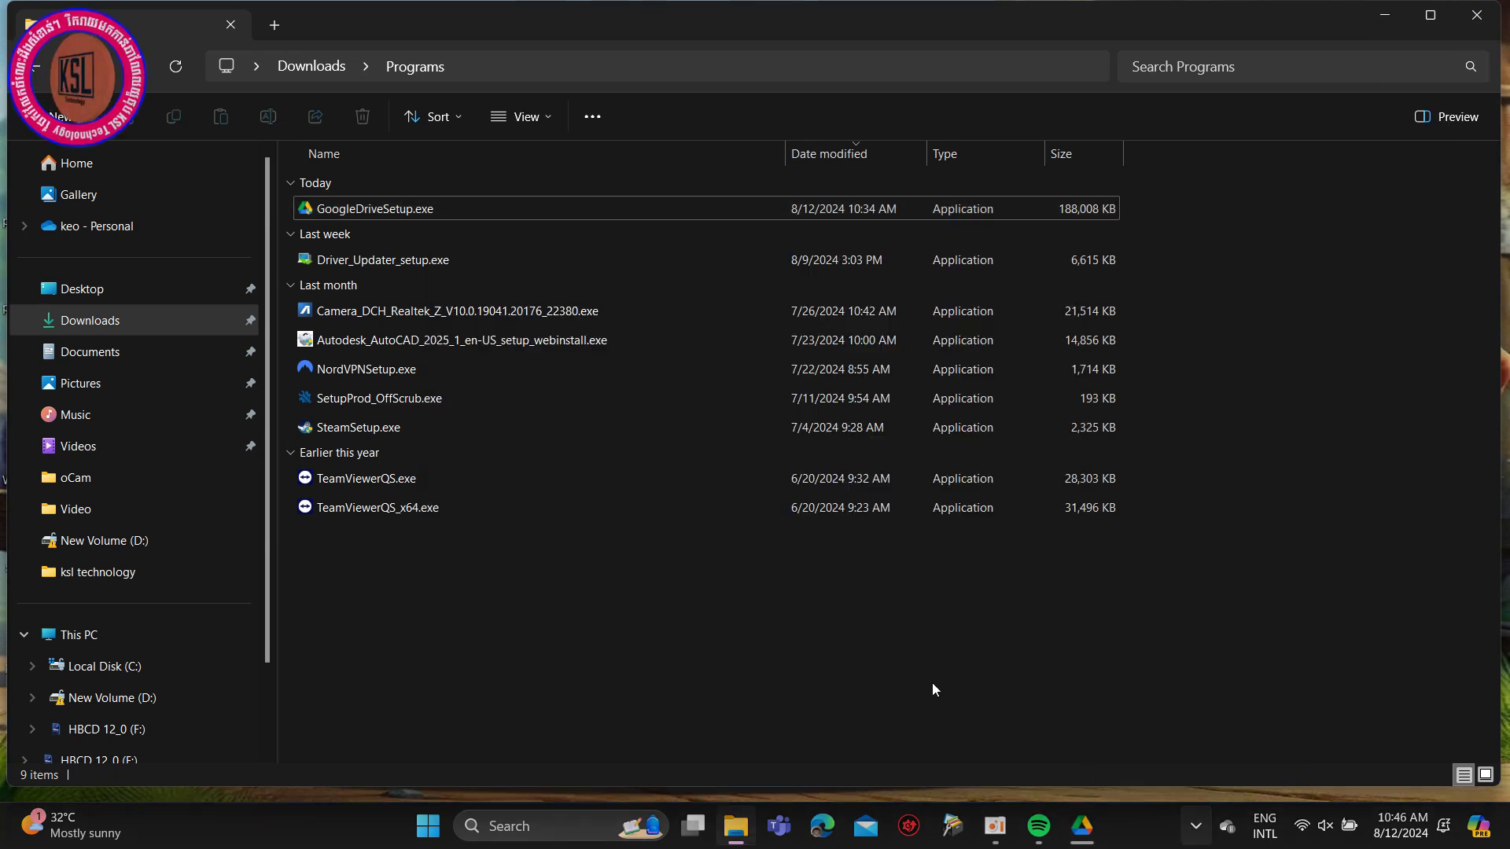
click(1082, 827)
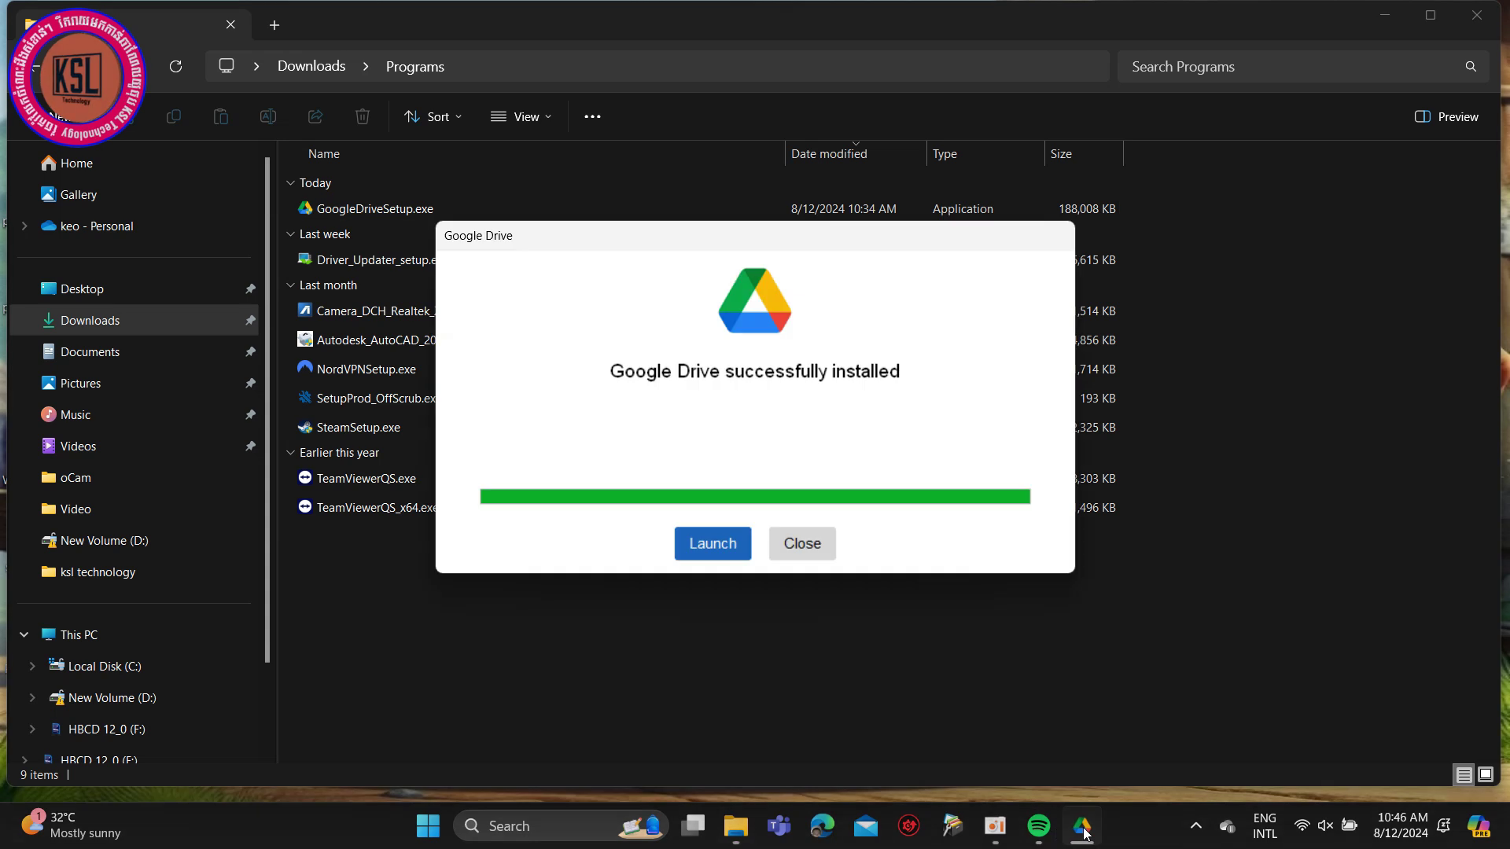
- Launch Google Drive from the finished installer and dismiss the Install Monitor notification
click(730, 554)
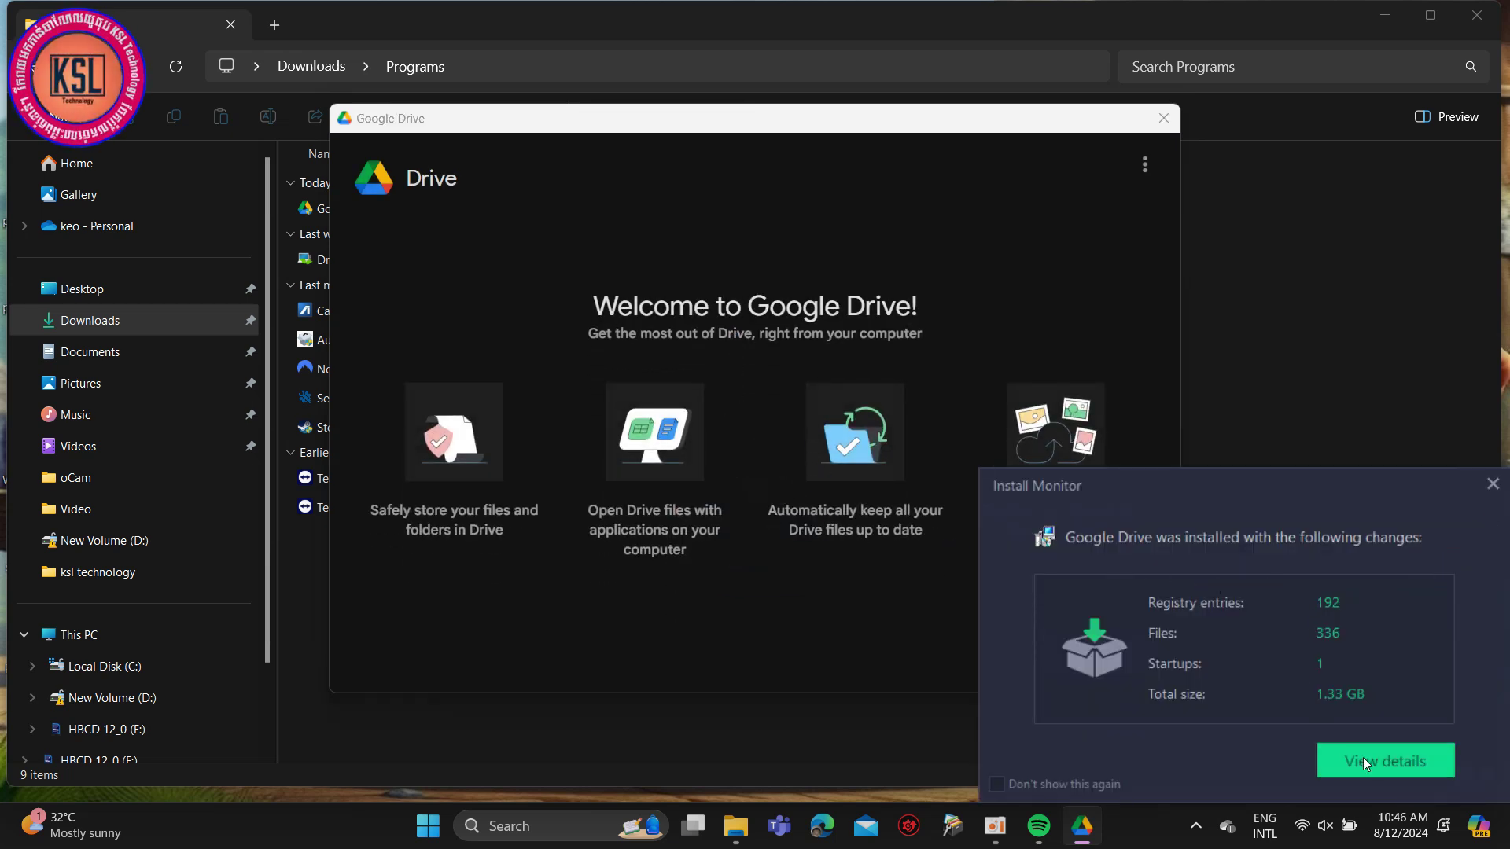
click(1493, 484)
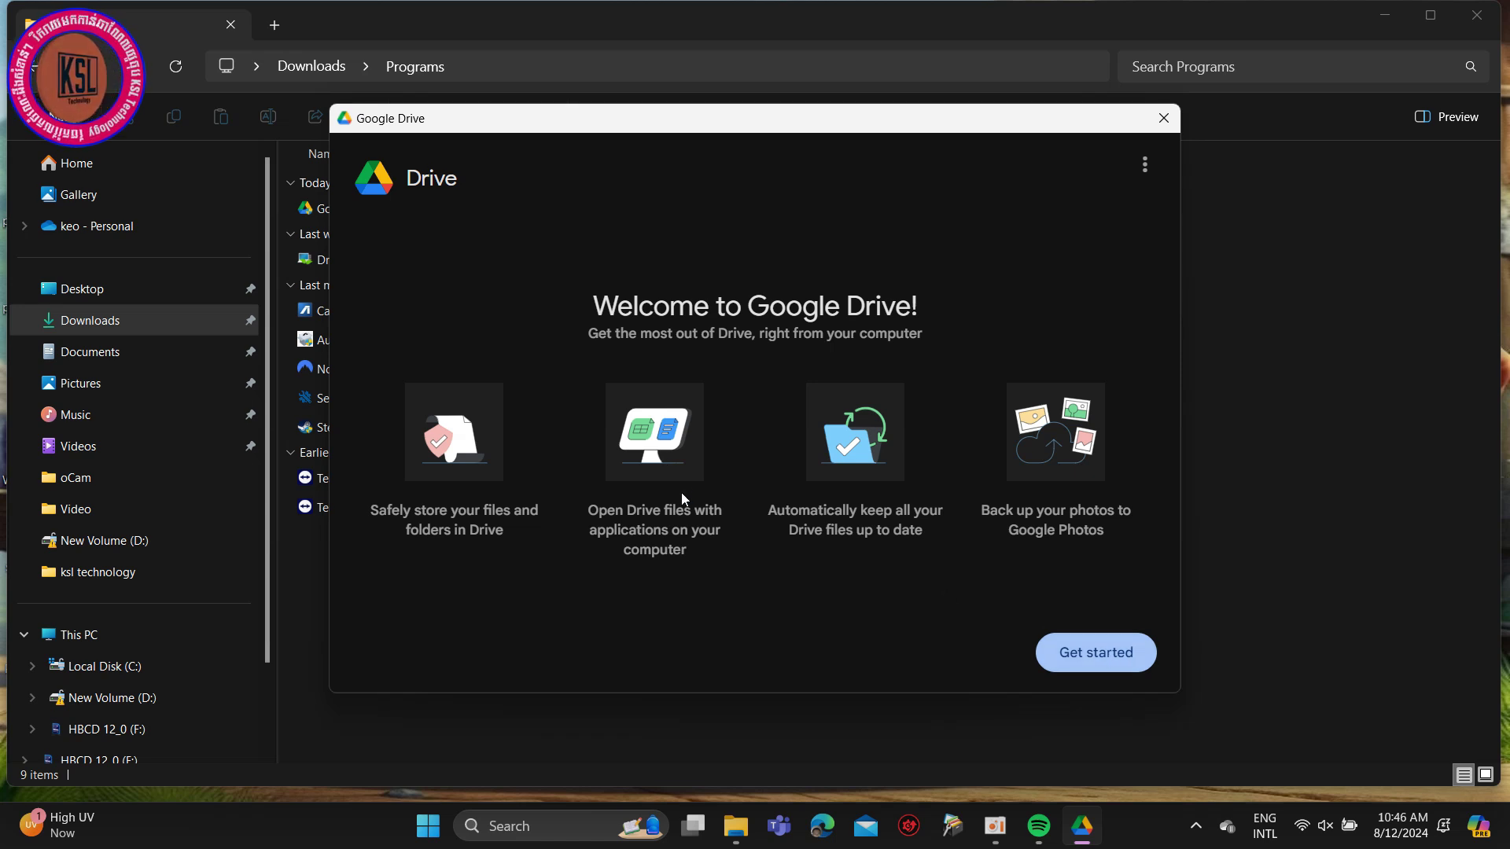
- Start the Google Drive welcome setup and open its Google sign-in page in the browser
click(1063, 649)
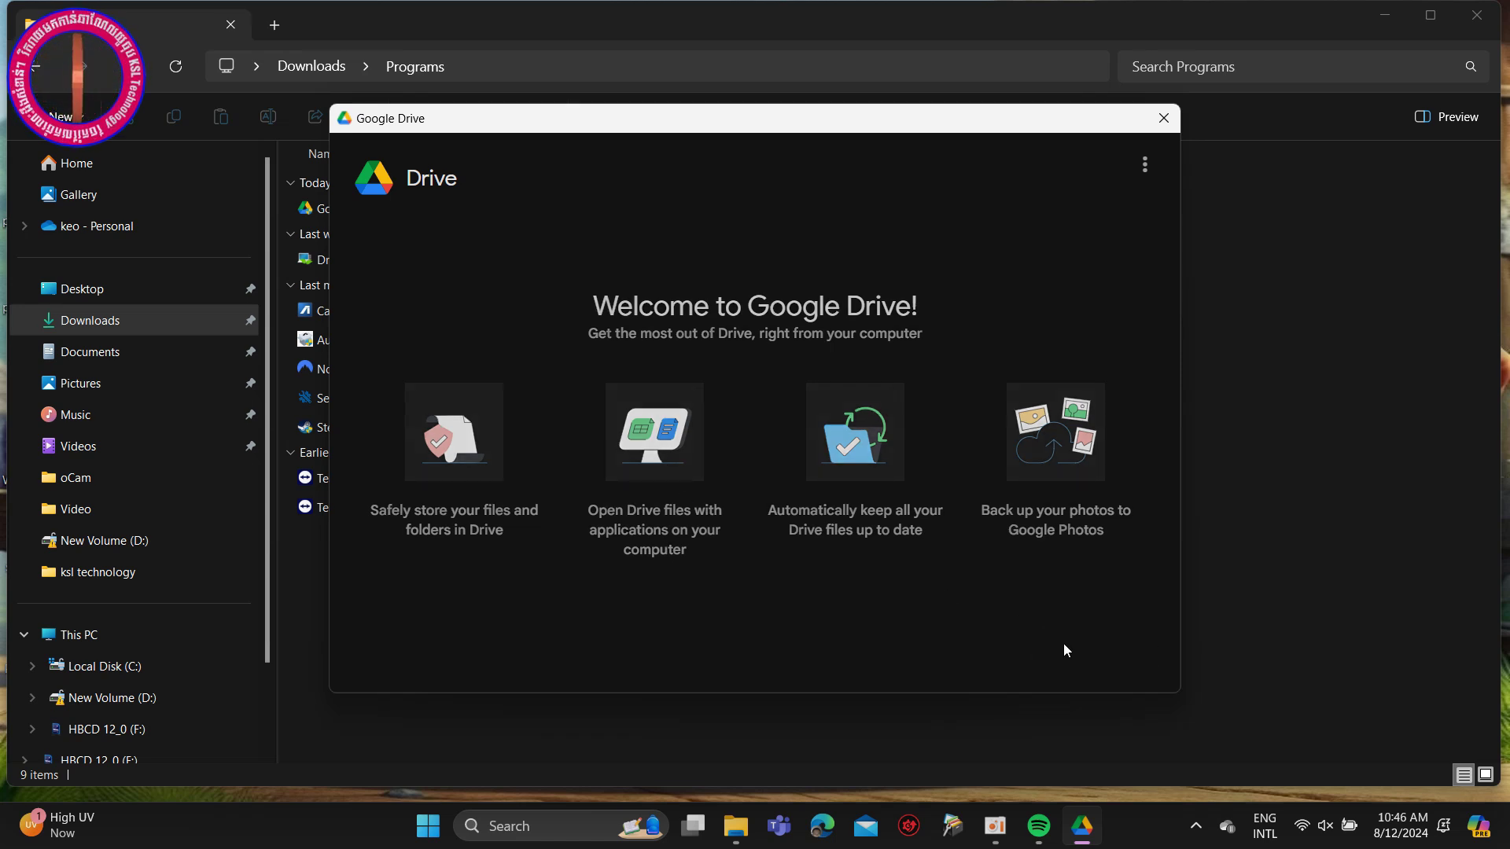
click(420, 461)
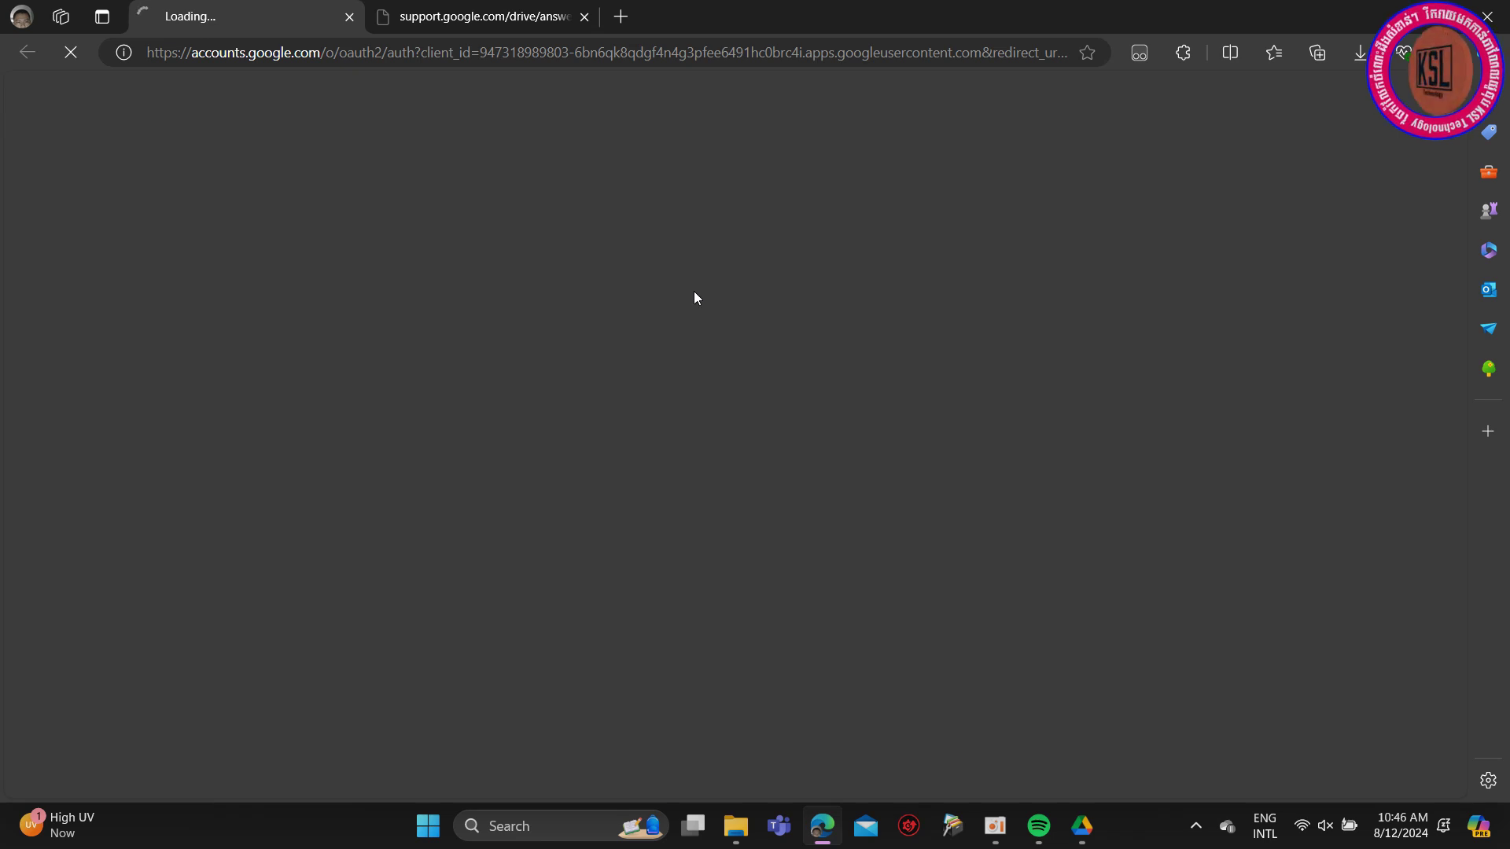
click(448, 17)
click(260, 17)
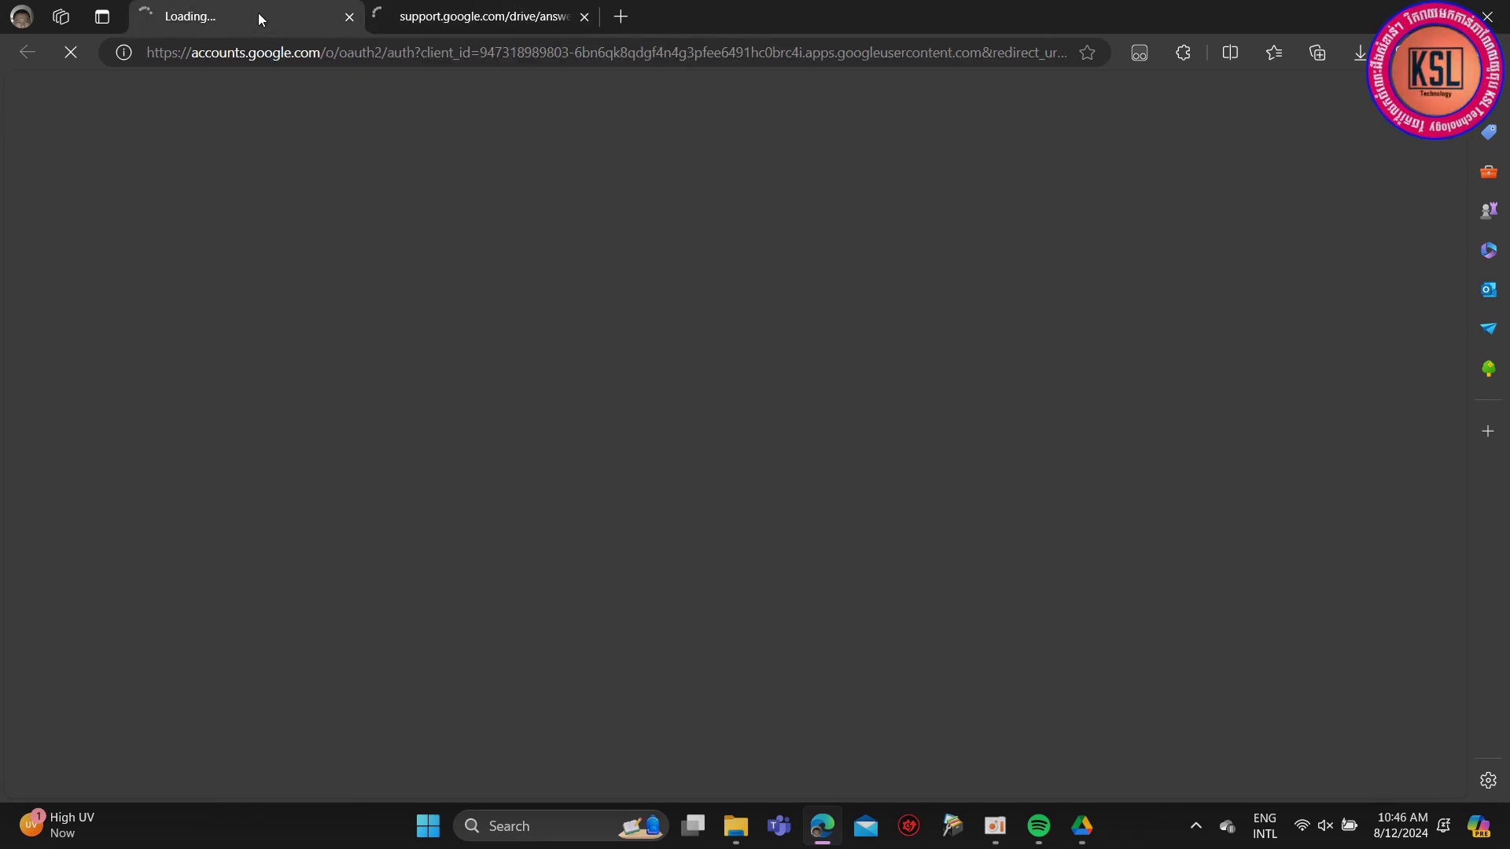
click(464, 18)
click(276, 22)
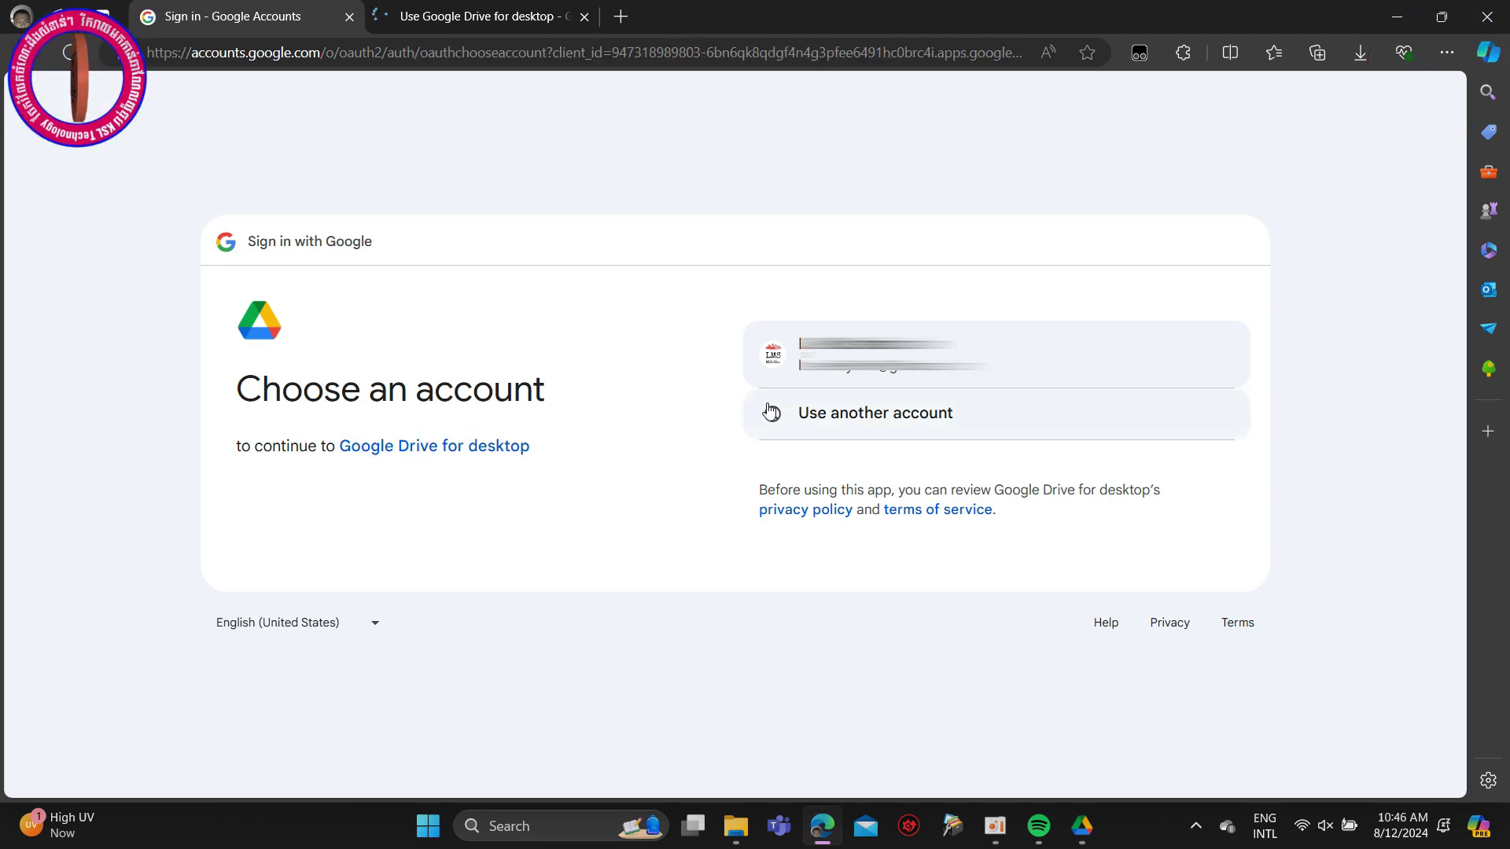
- Sign in to Google Drive for desktop with the listed Google account, dismiss the developer info, and close the browser
click(905, 354)
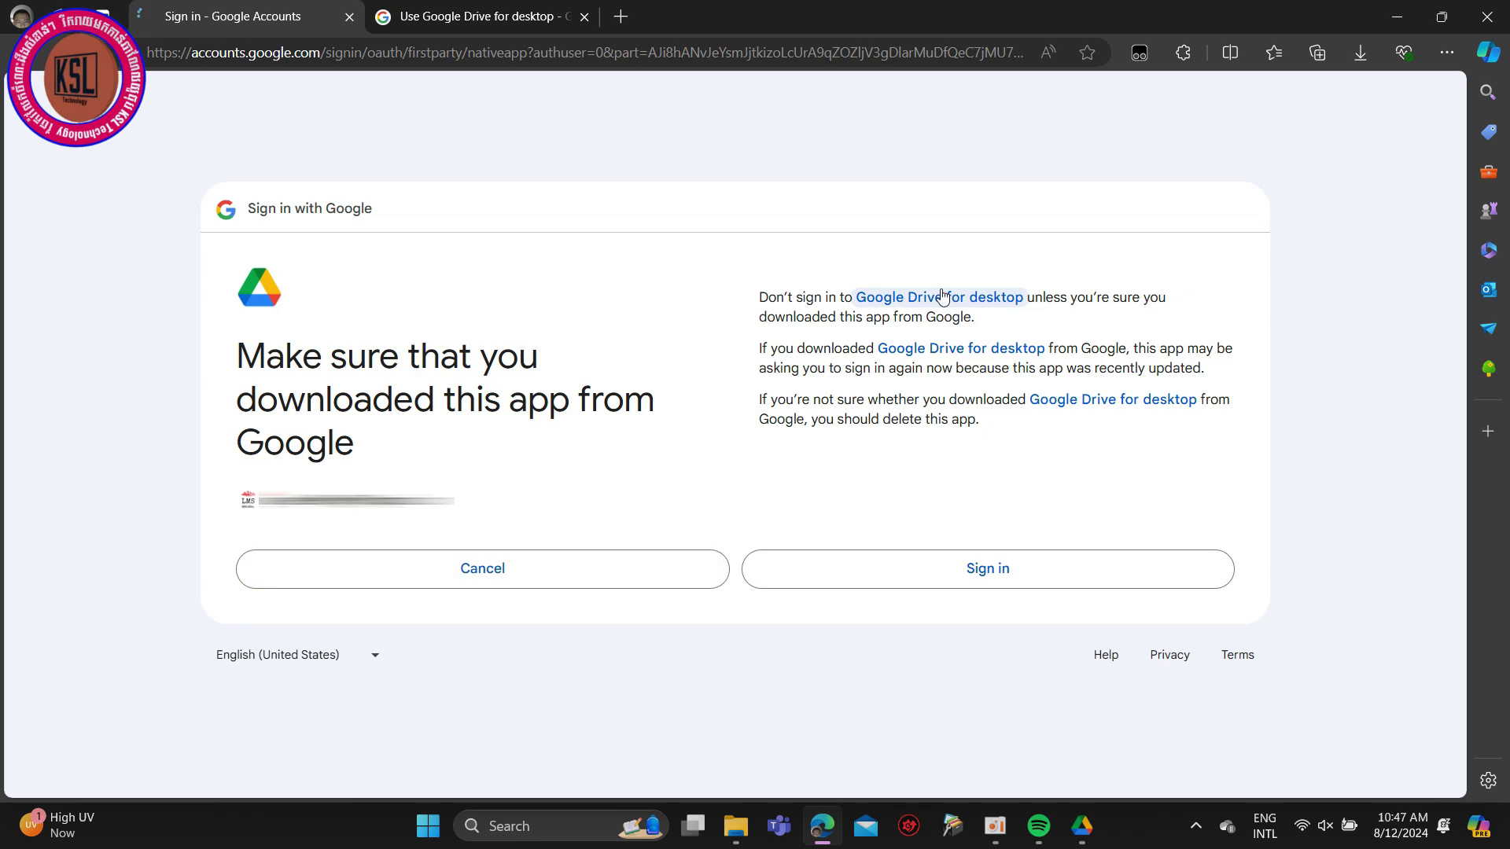
click(989, 570)
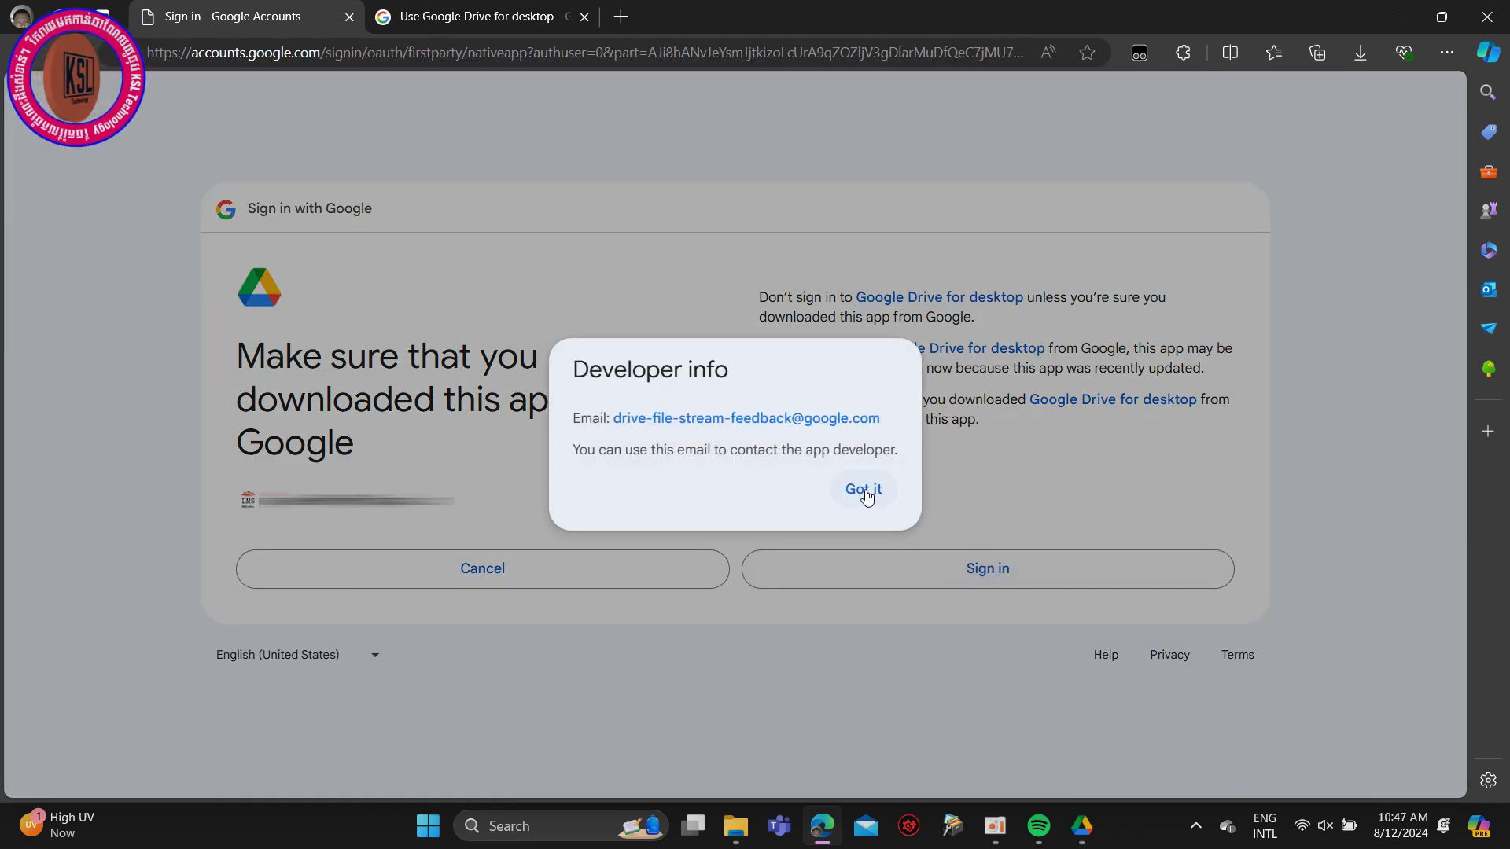
click(865, 491)
click(988, 567)
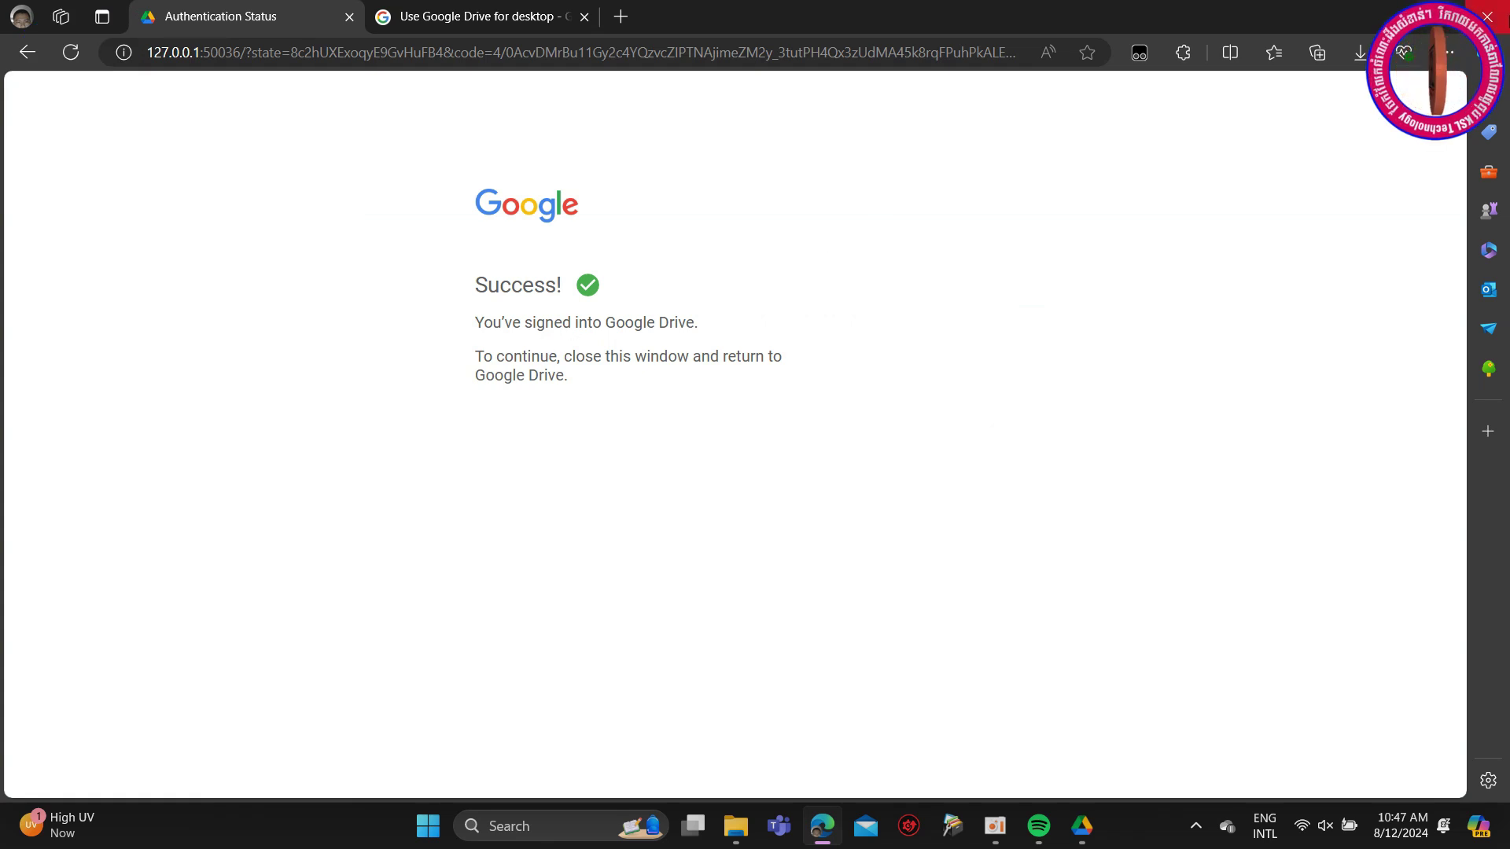
click(1487, 16)
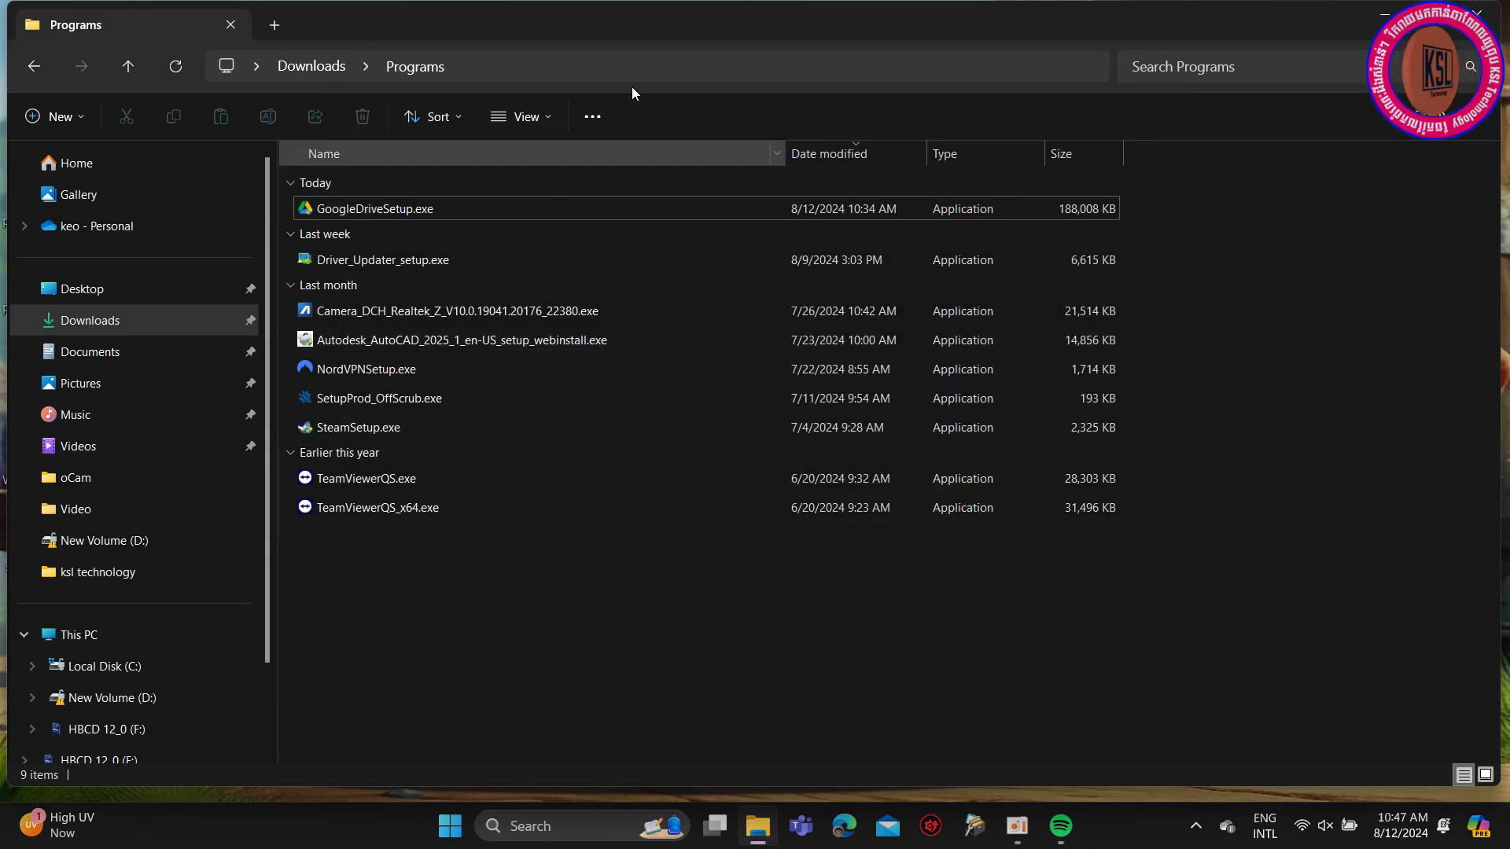
- Open File Explorer and finish the Google Drive setup without choosing any sync or backup folders, opening Drive at the end
key(super+d)
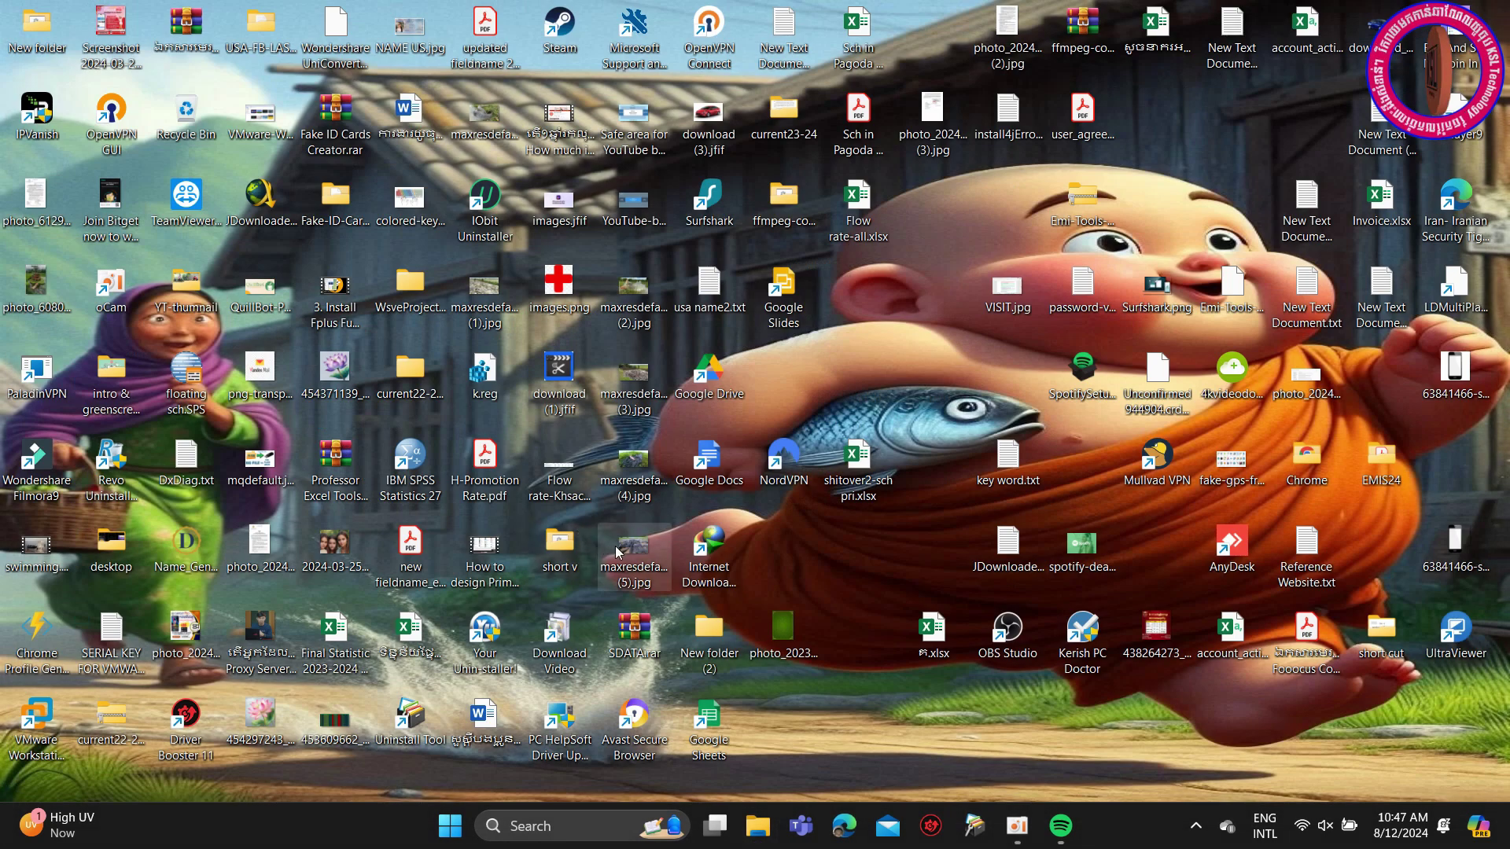
key(super+e)
scroll(156, 486, down, 2)
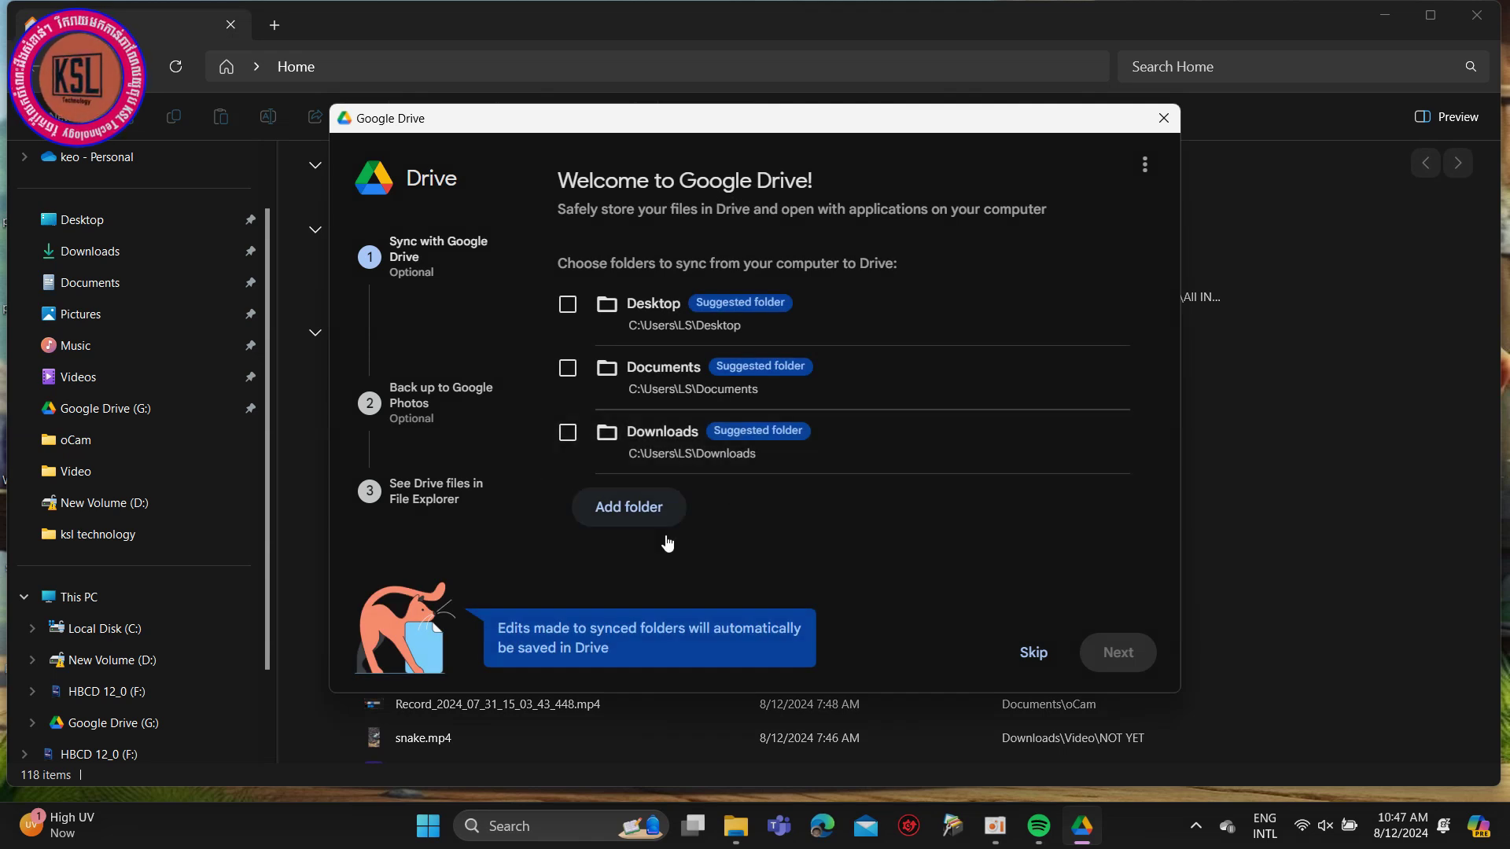
click(449, 506)
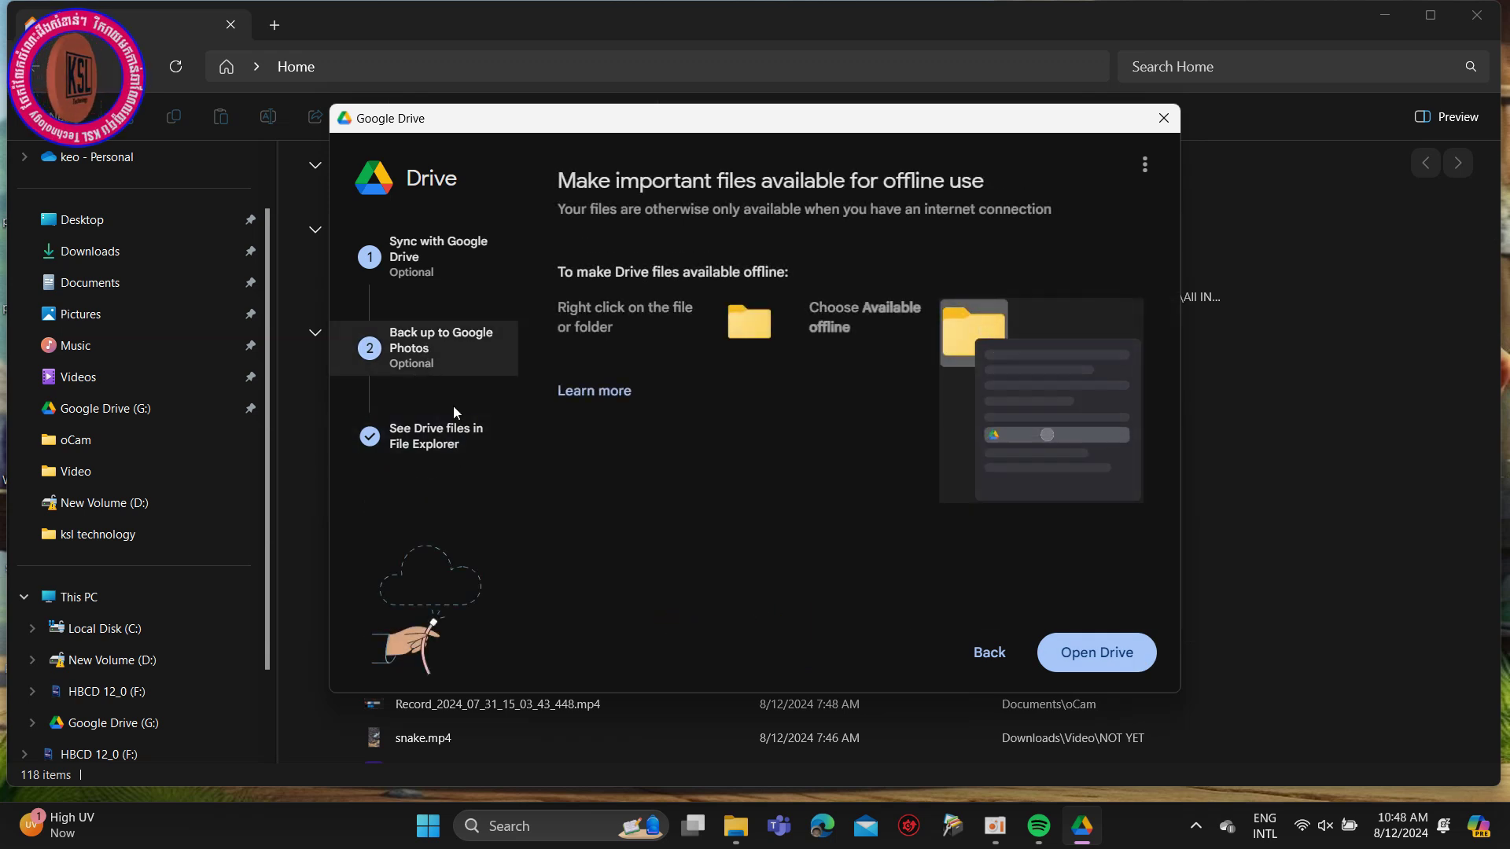
click(1107, 661)
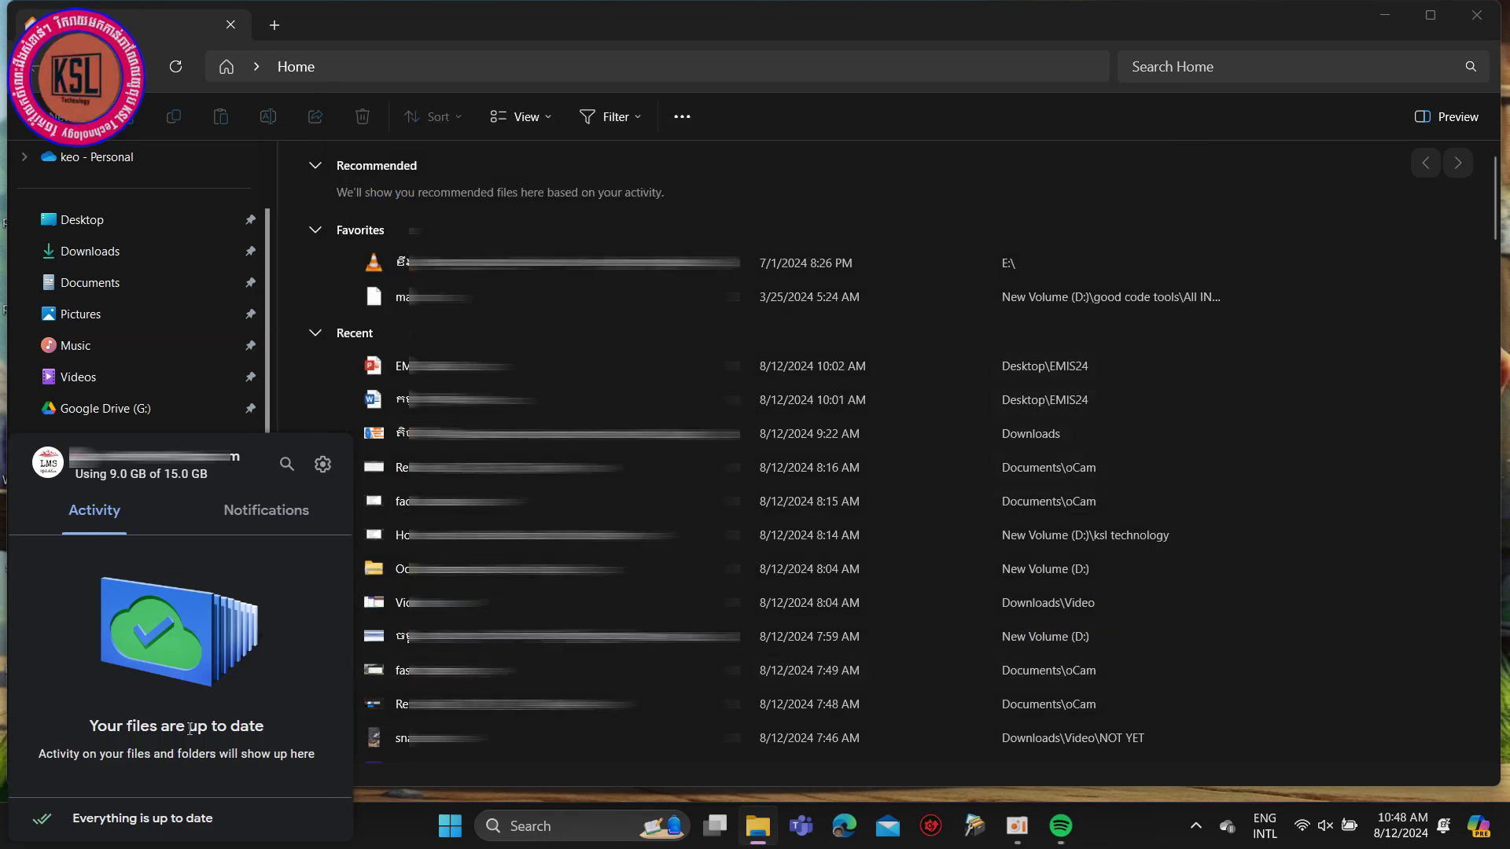
- View Google Drive's settings options, then reopen its activity window from the system tray and dismiss it
click(322, 465)
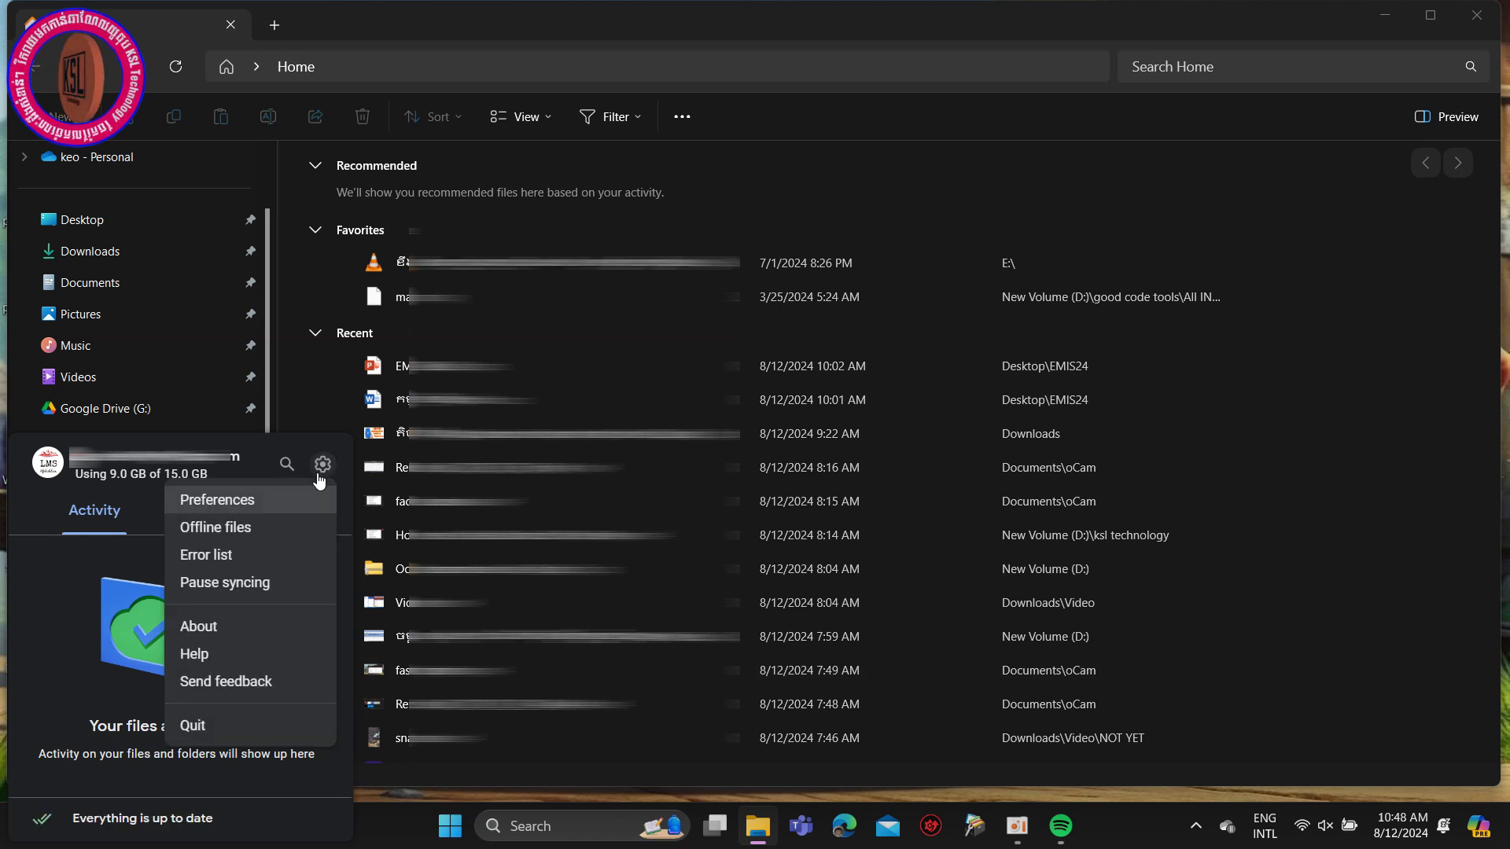
click(1168, 541)
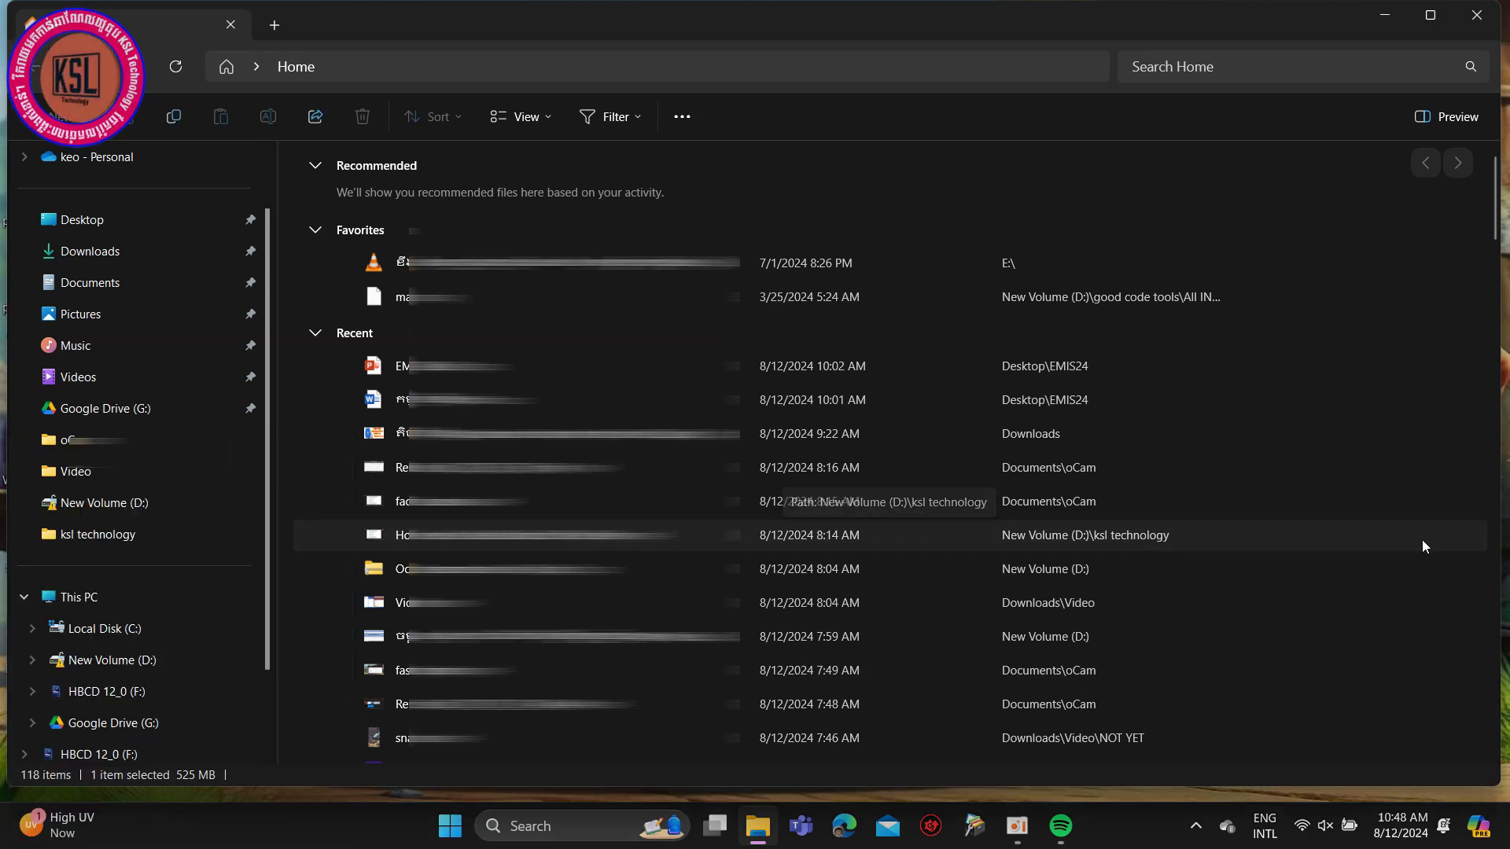
click(1196, 824)
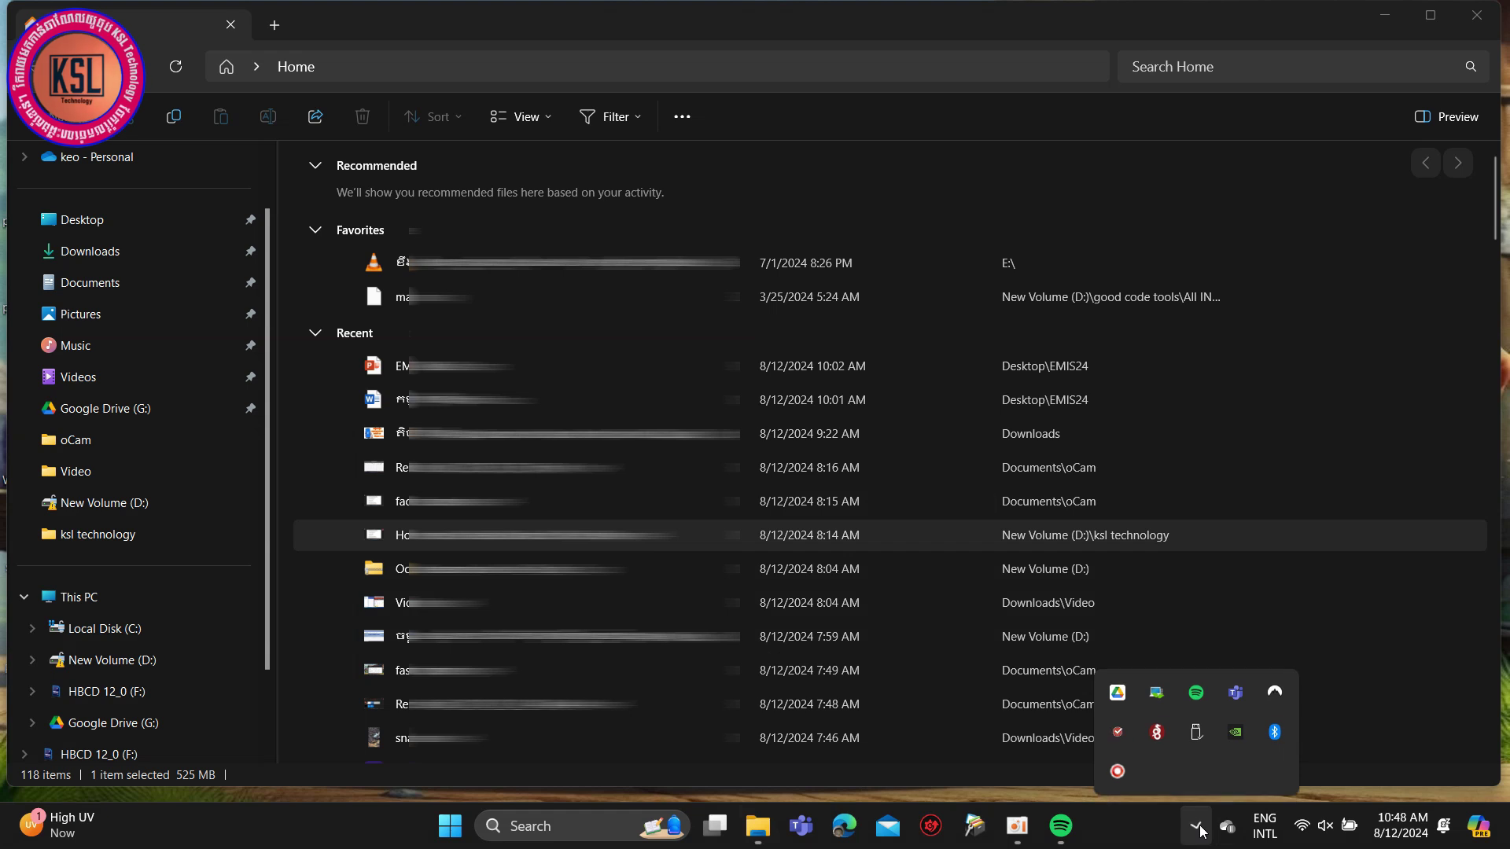
click(1117, 686)
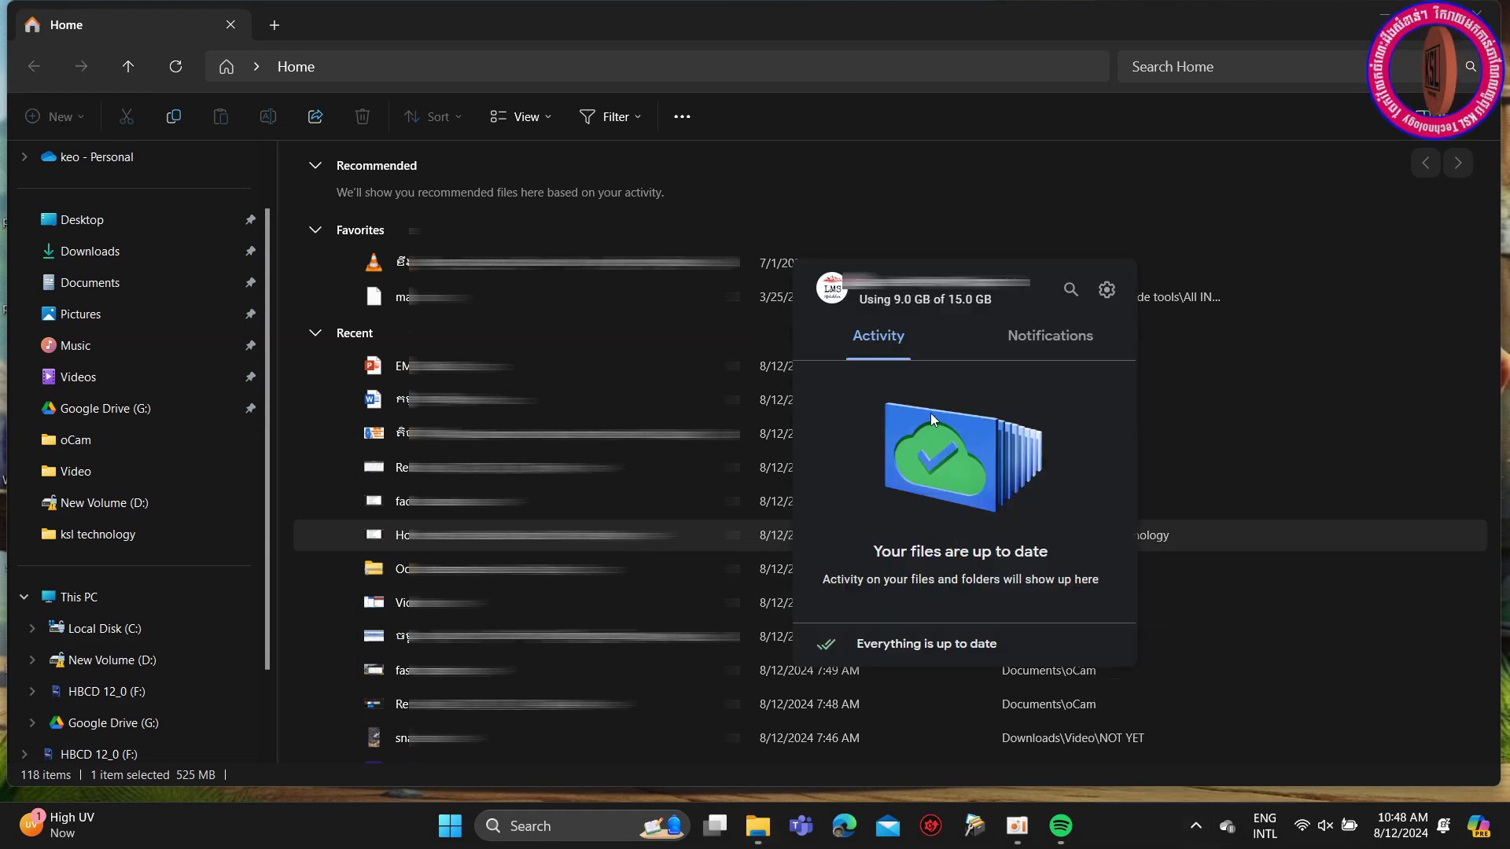
click(1310, 366)
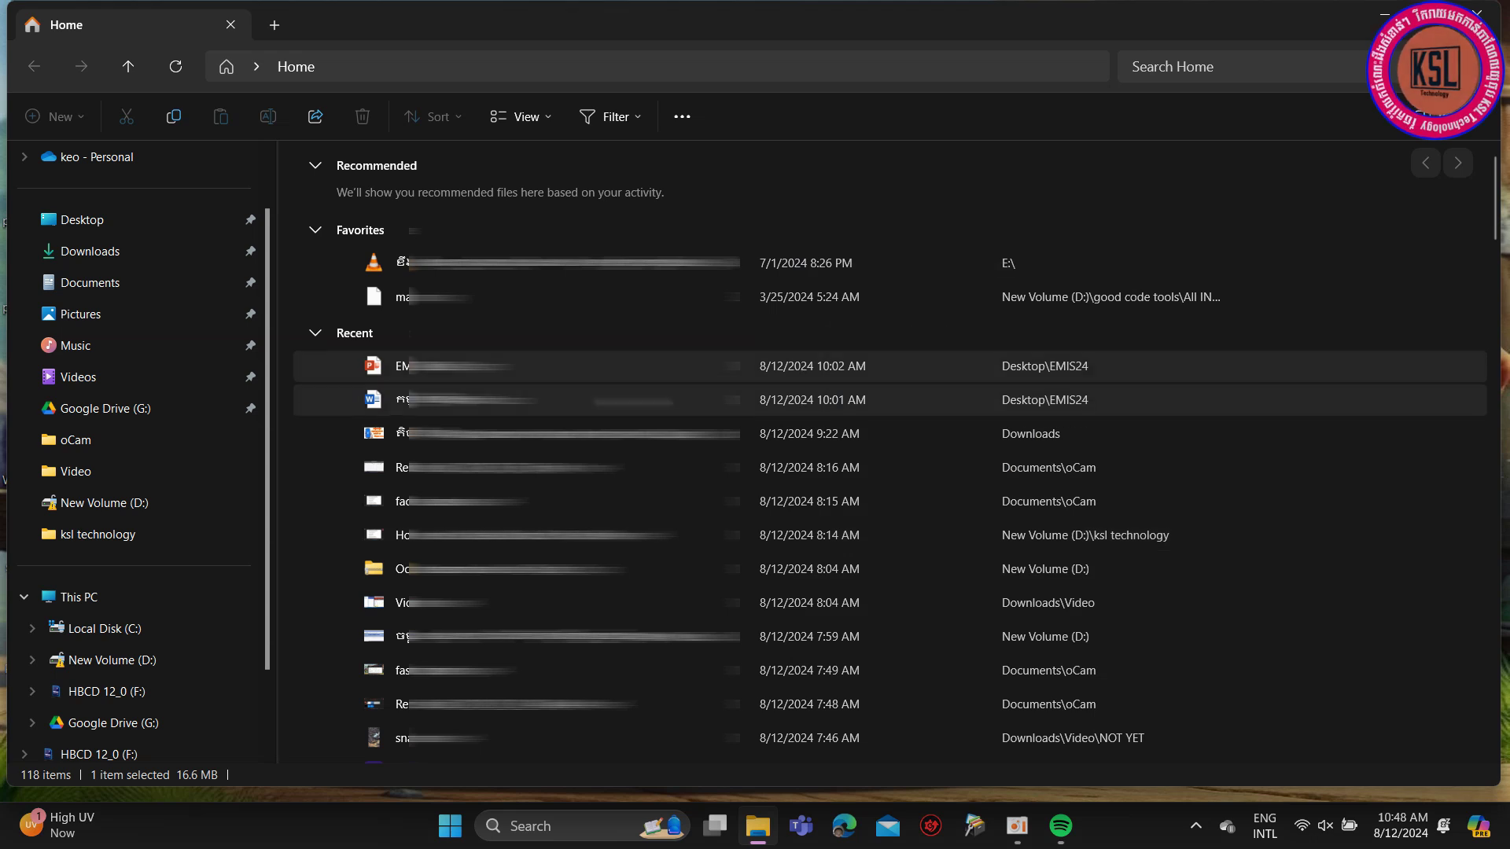
- Browse the My Drive folder on Google Drive (G:), return to the drive's root, and close File Explorer
click(153, 425)
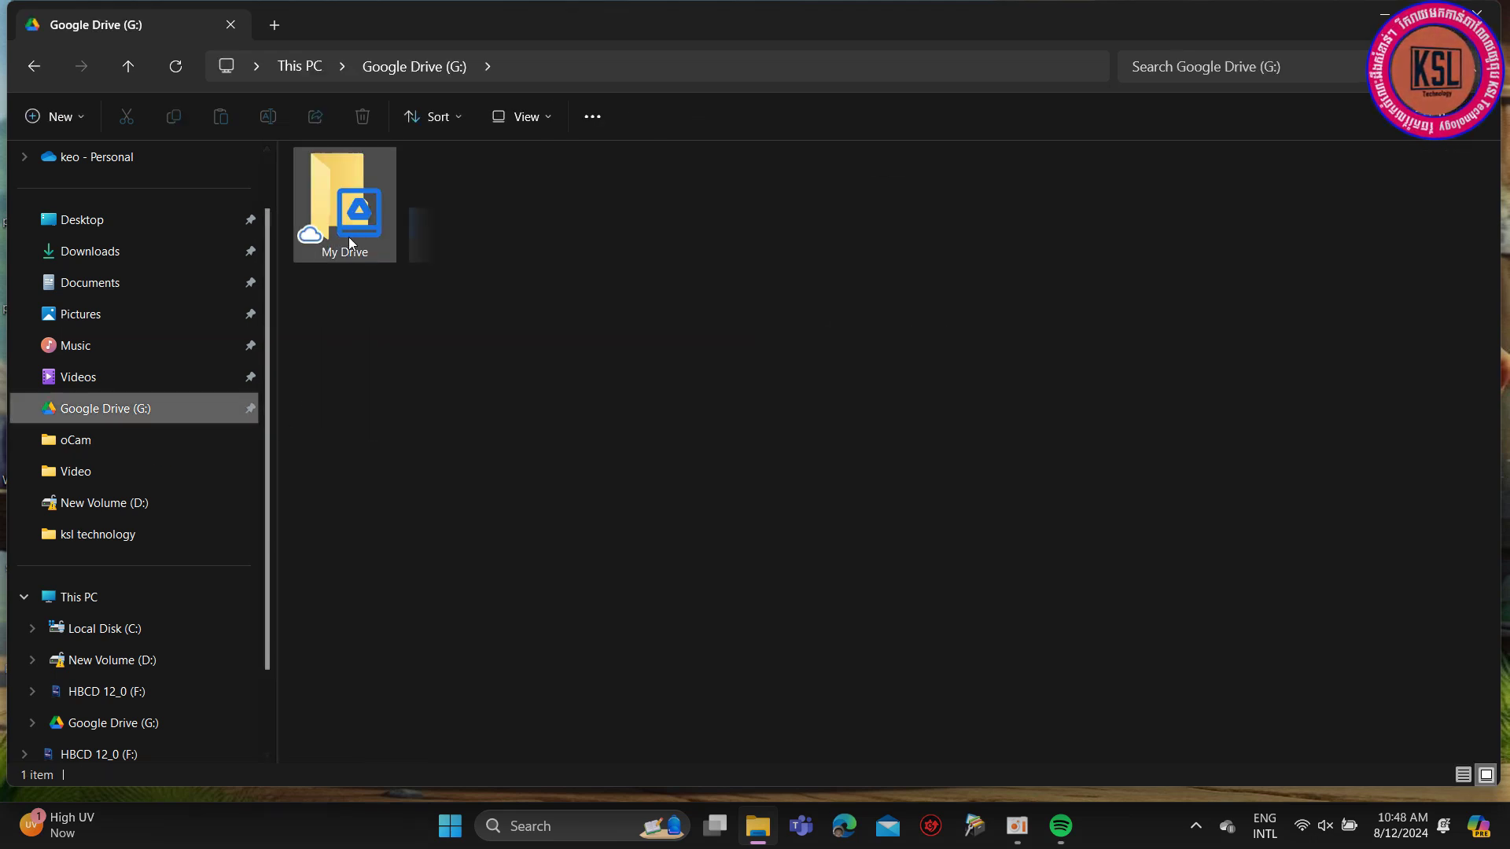
double_click(348, 228)
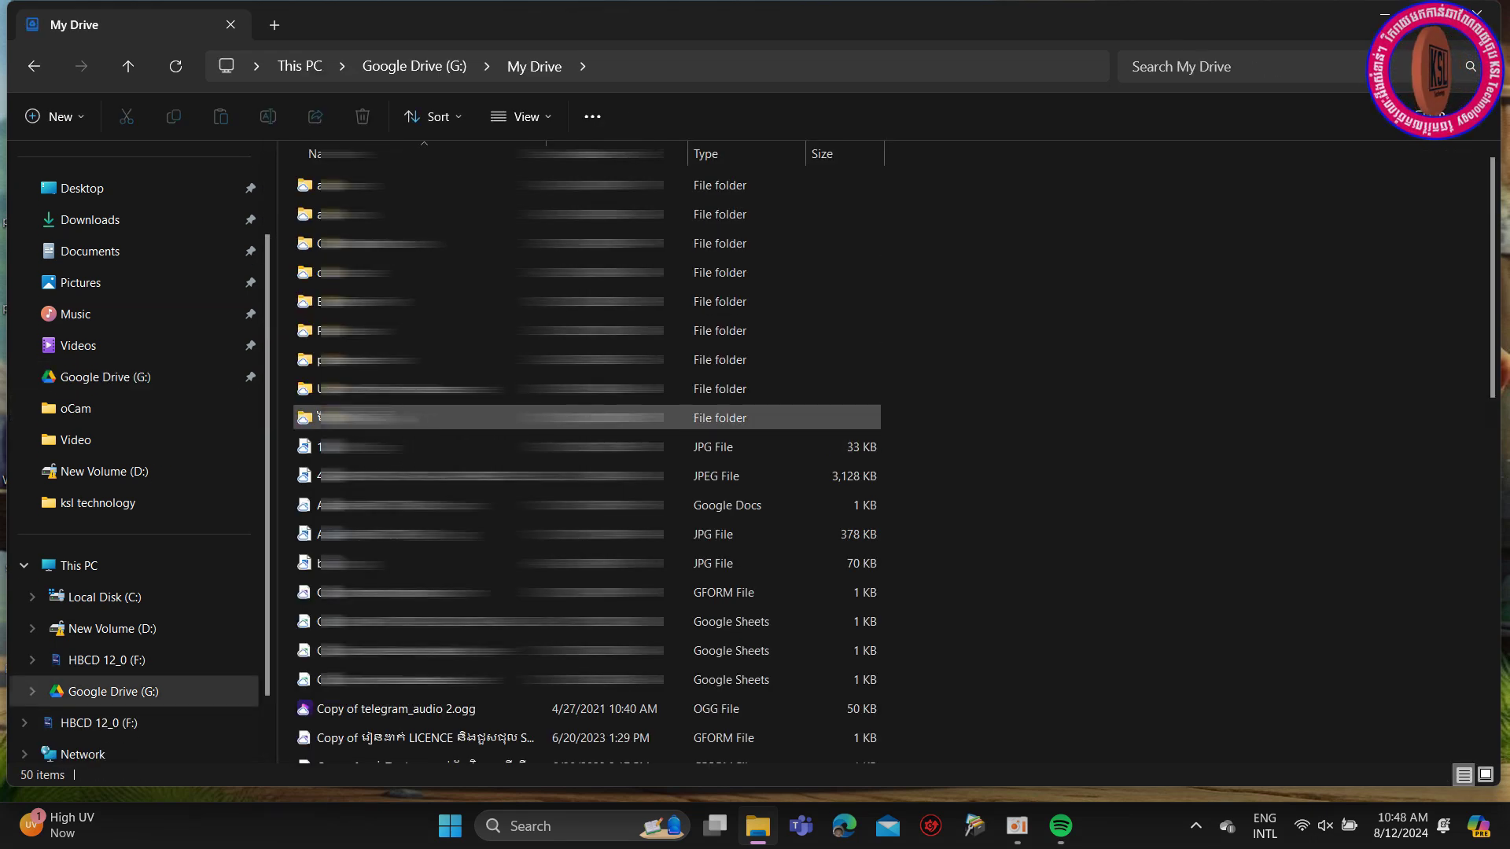
click(28, 70)
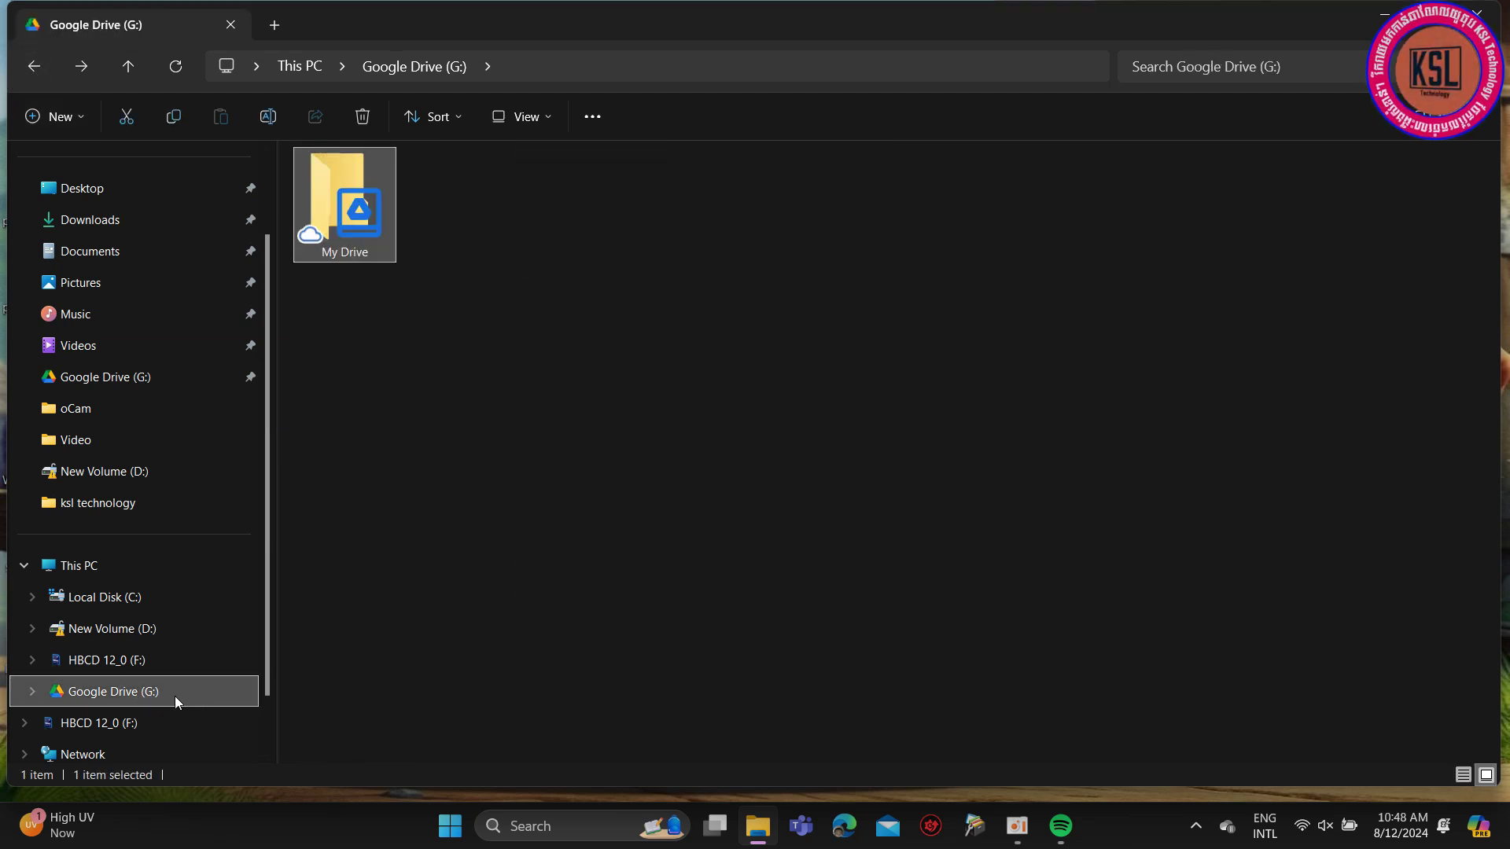
scroll(99, 735, down, 1)
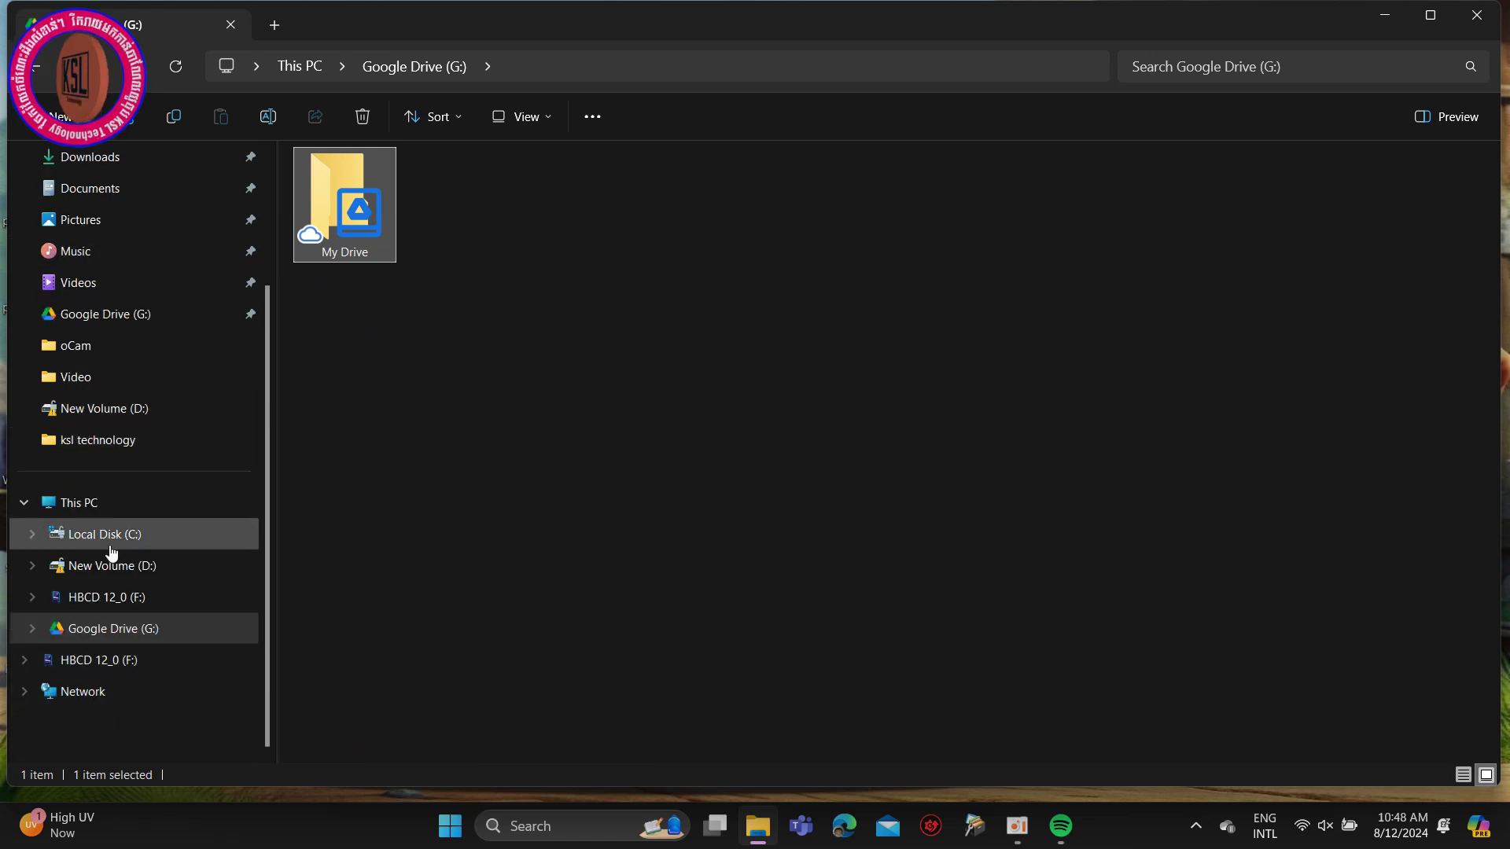
scroll(118, 598, up, 2)
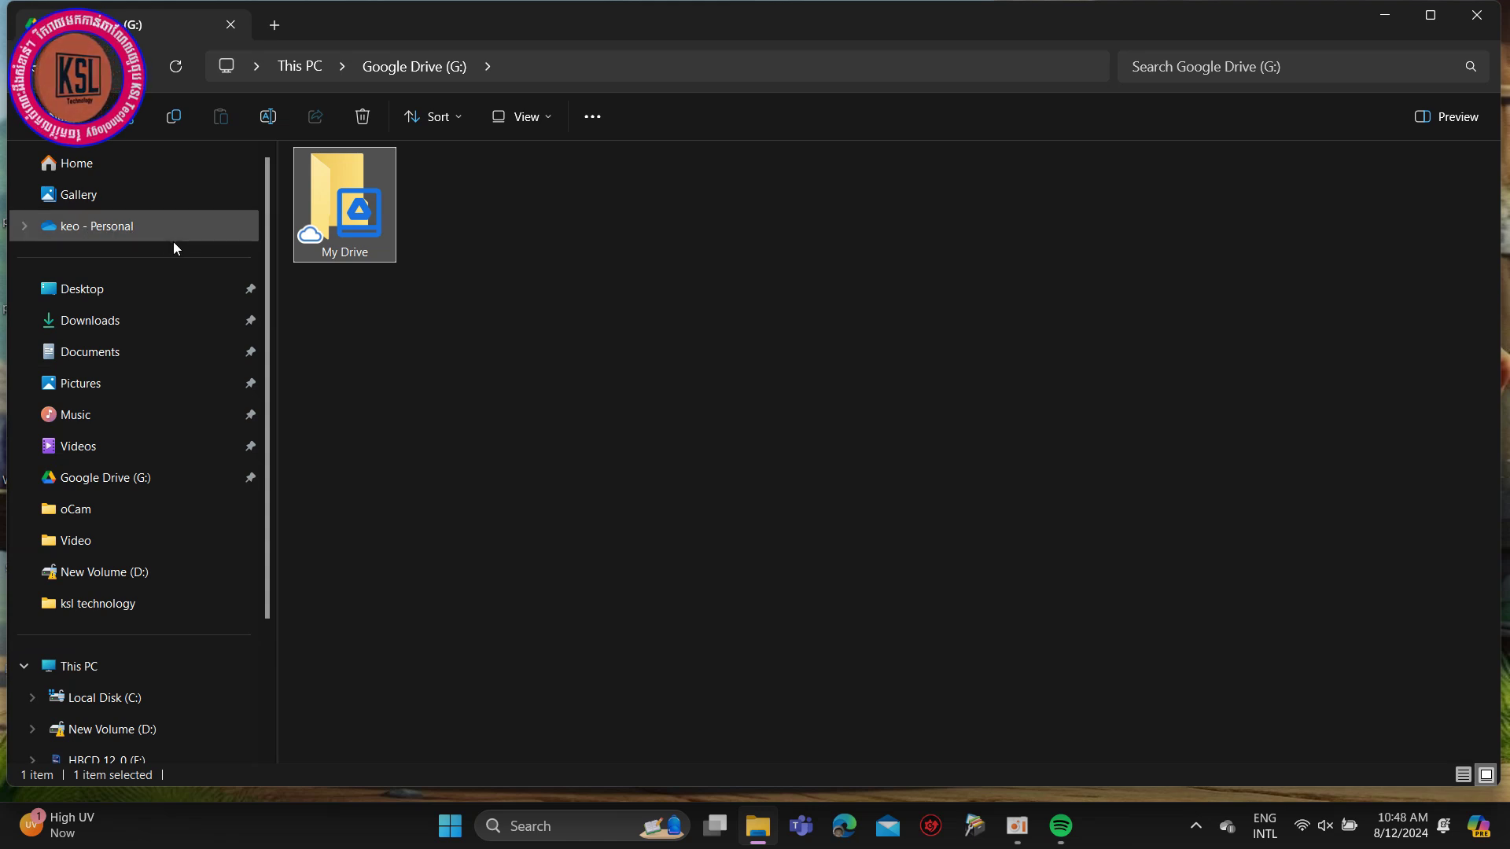
scroll(213, 550, down, 2)
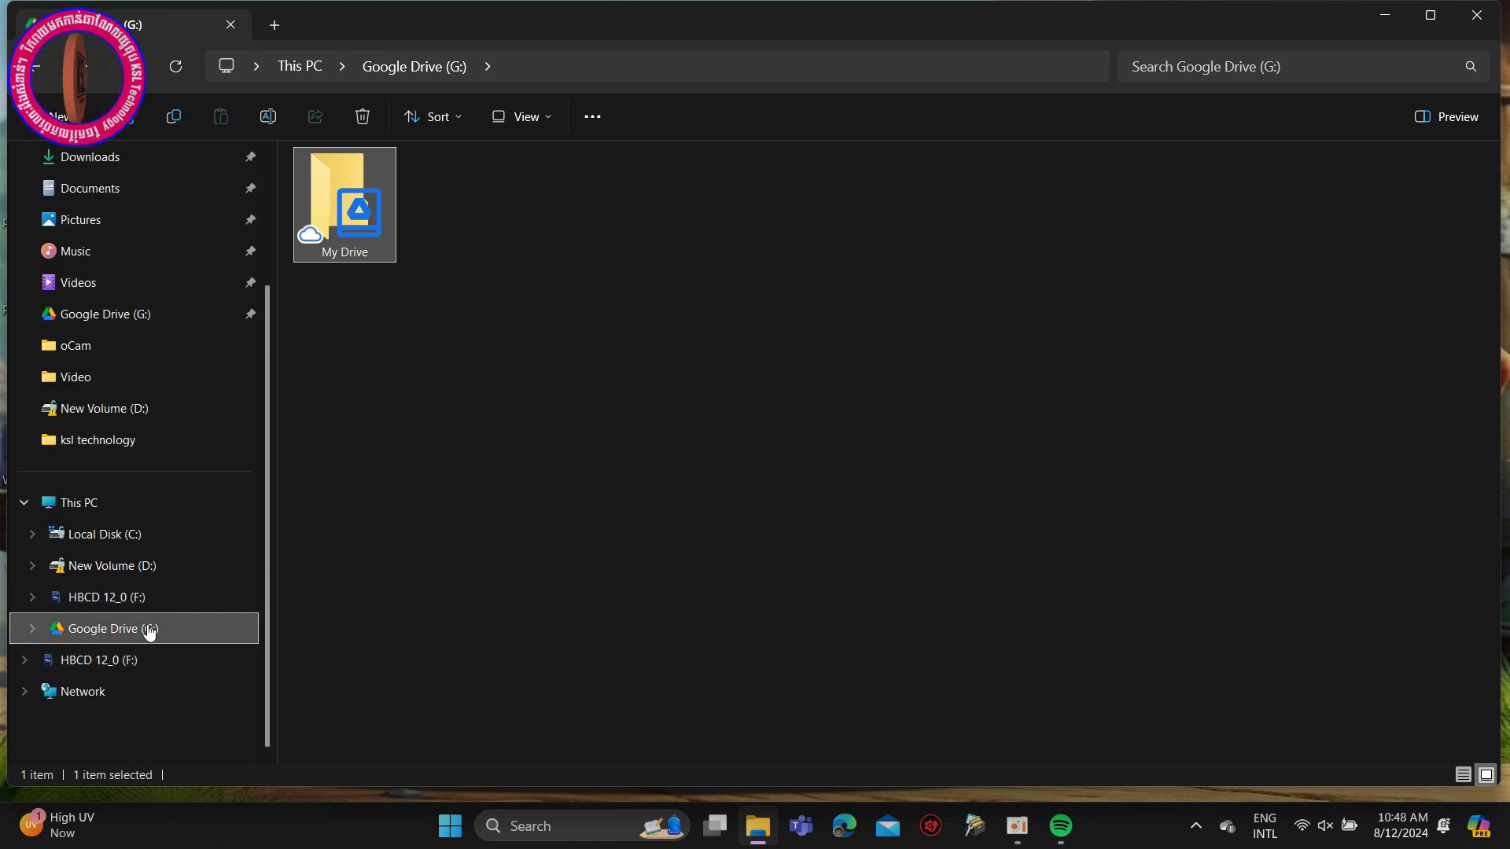
click(1476, 14)
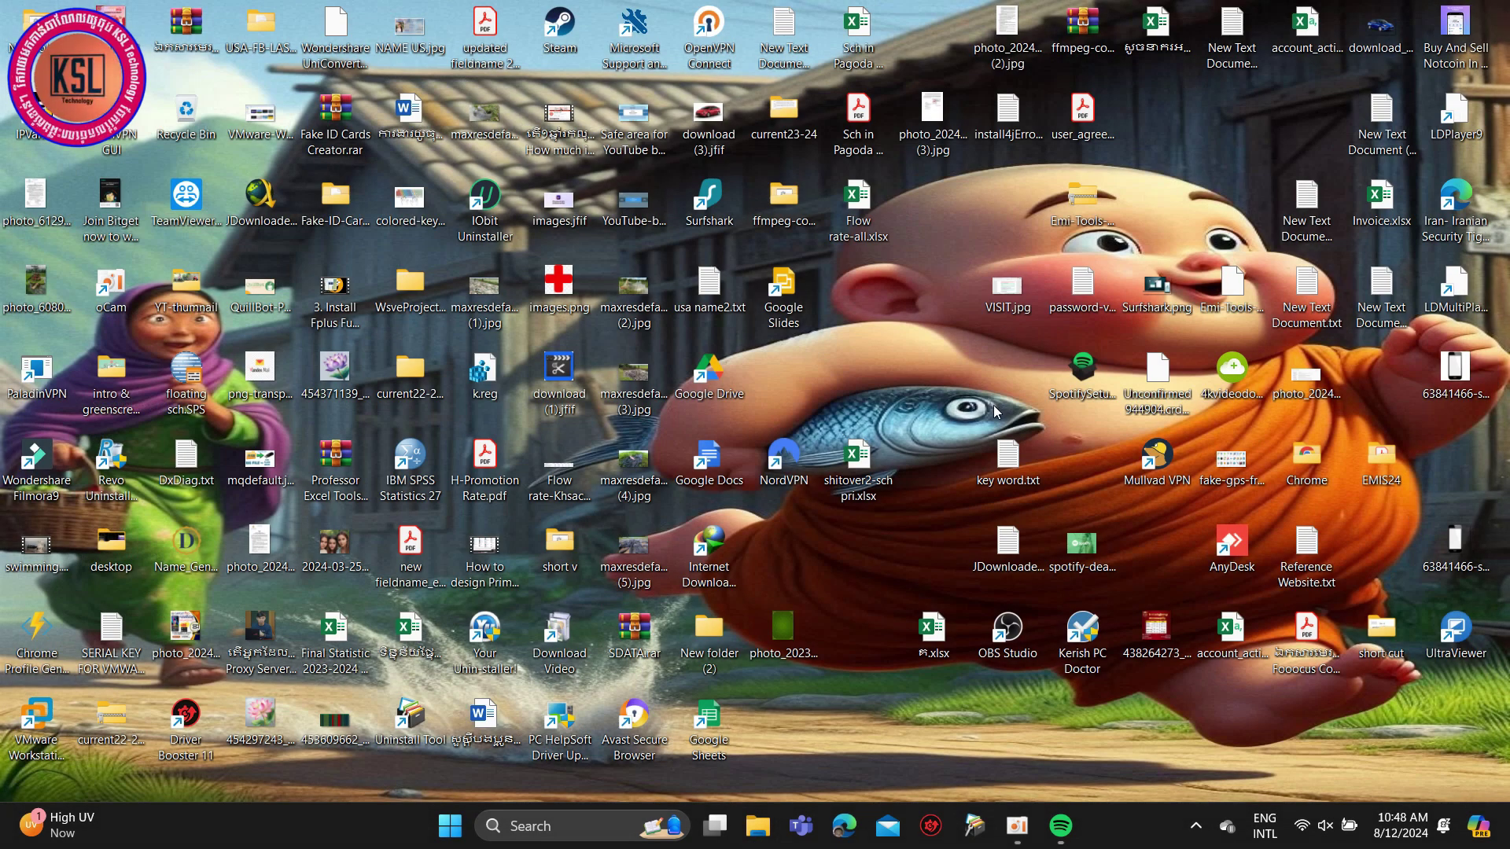